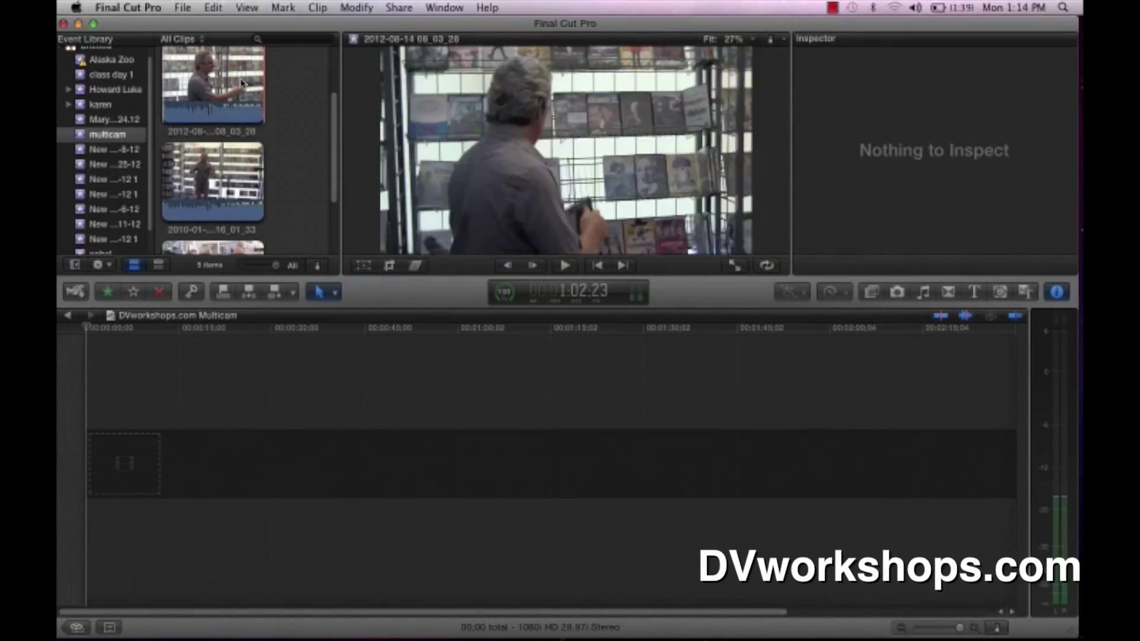
left_click(238, 89)
left_click(214, 178)
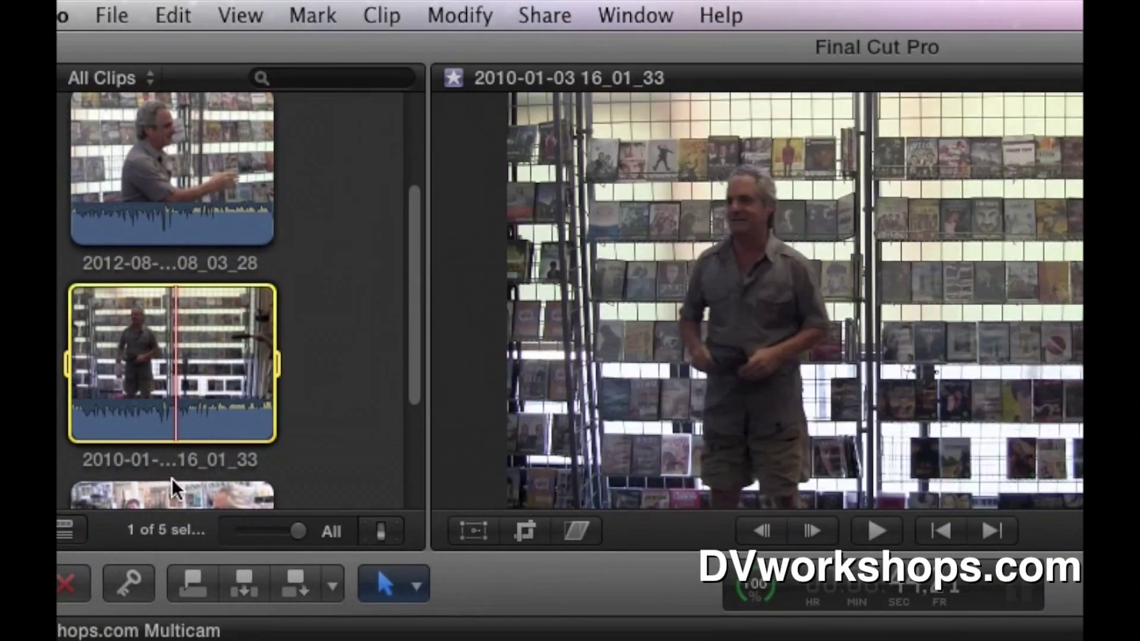
left_click(174, 489)
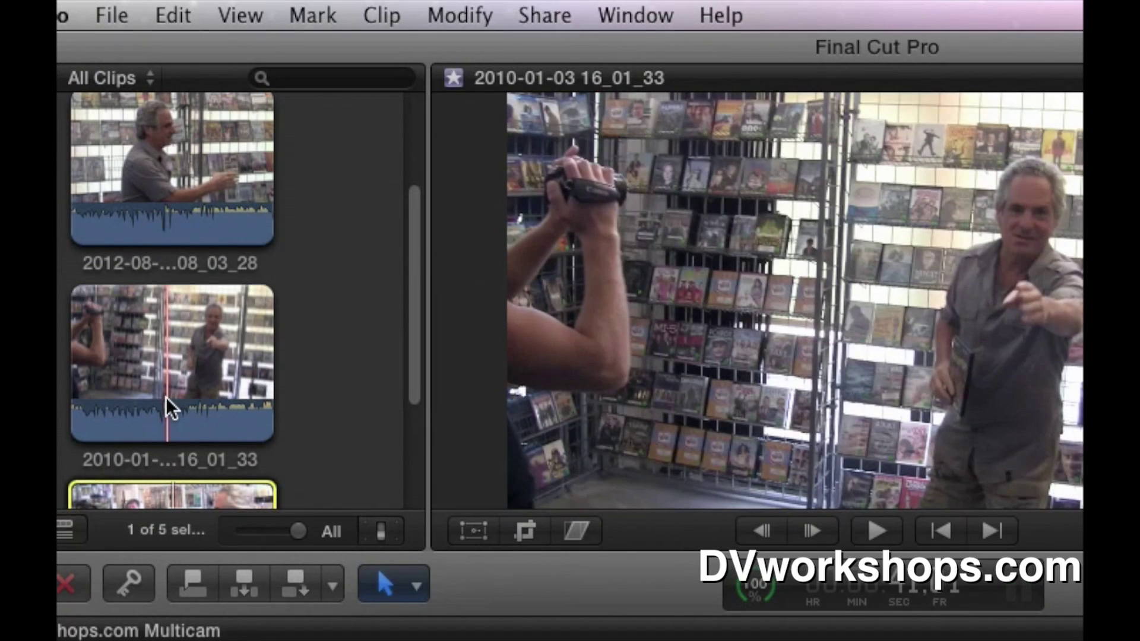
scroll(348, 401, "down", 4)
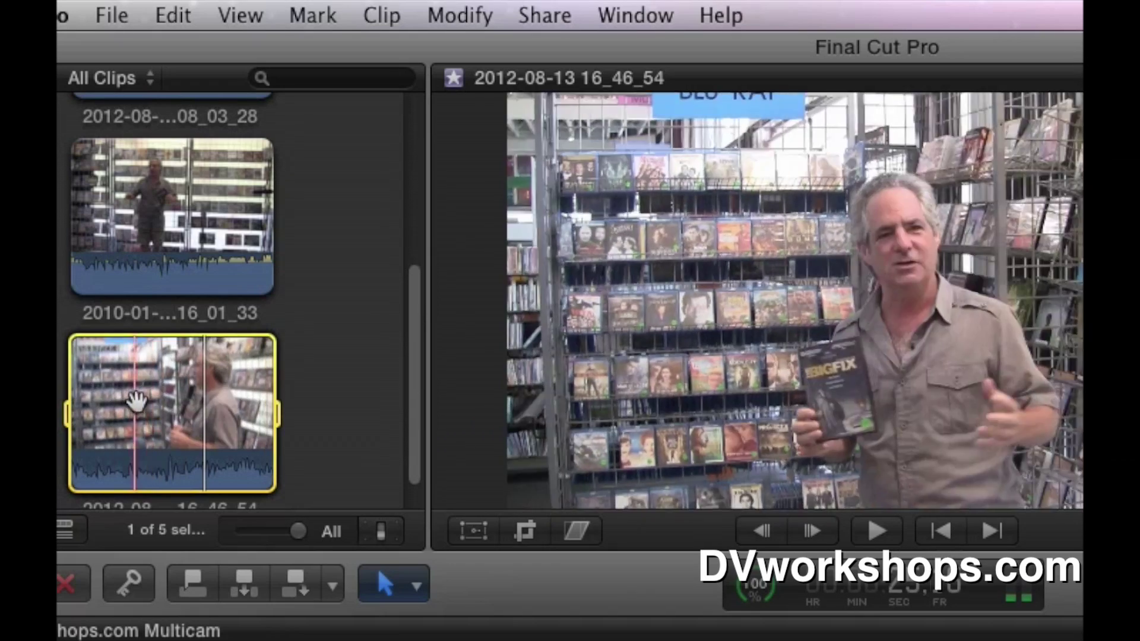
left_click(168, 404)
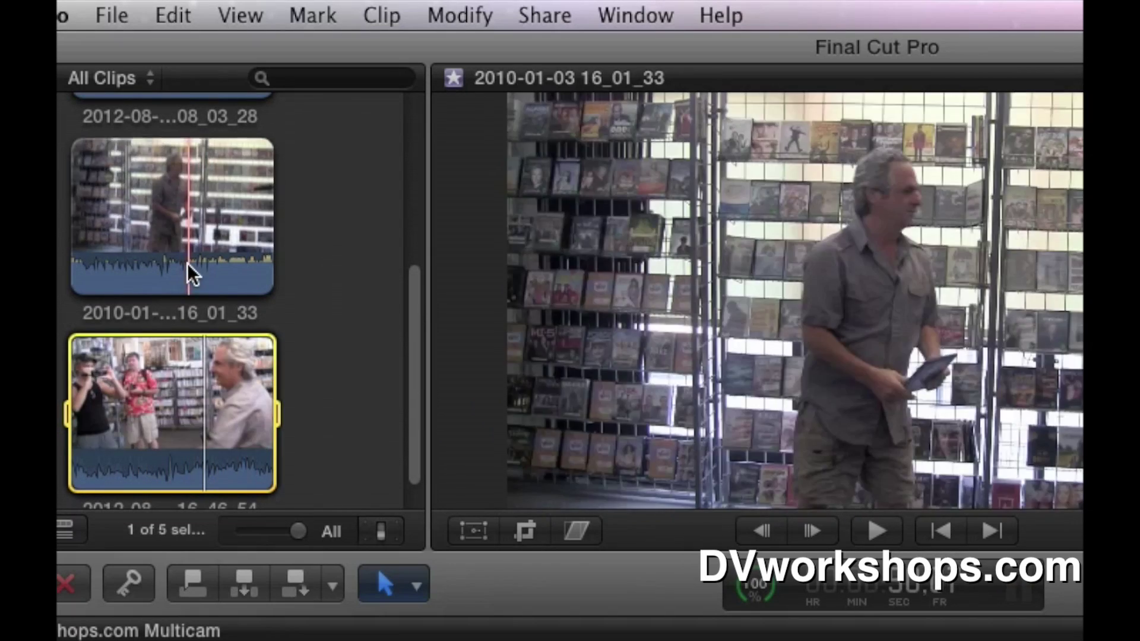
left_click(187, 272)
left_click(191, 389)
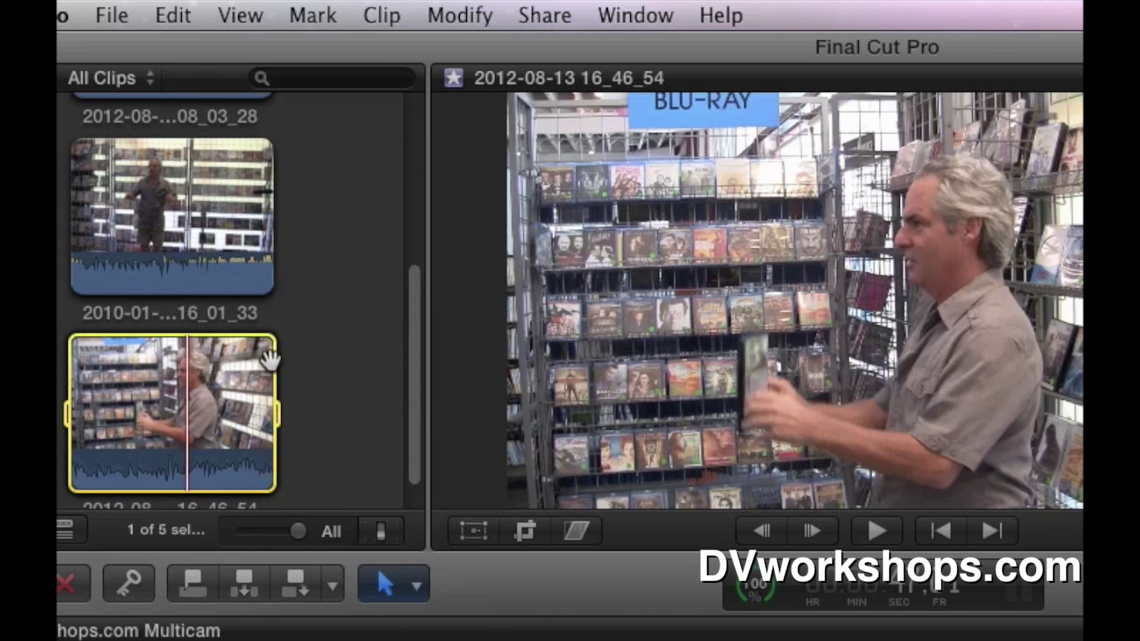
left_click(326, 364)
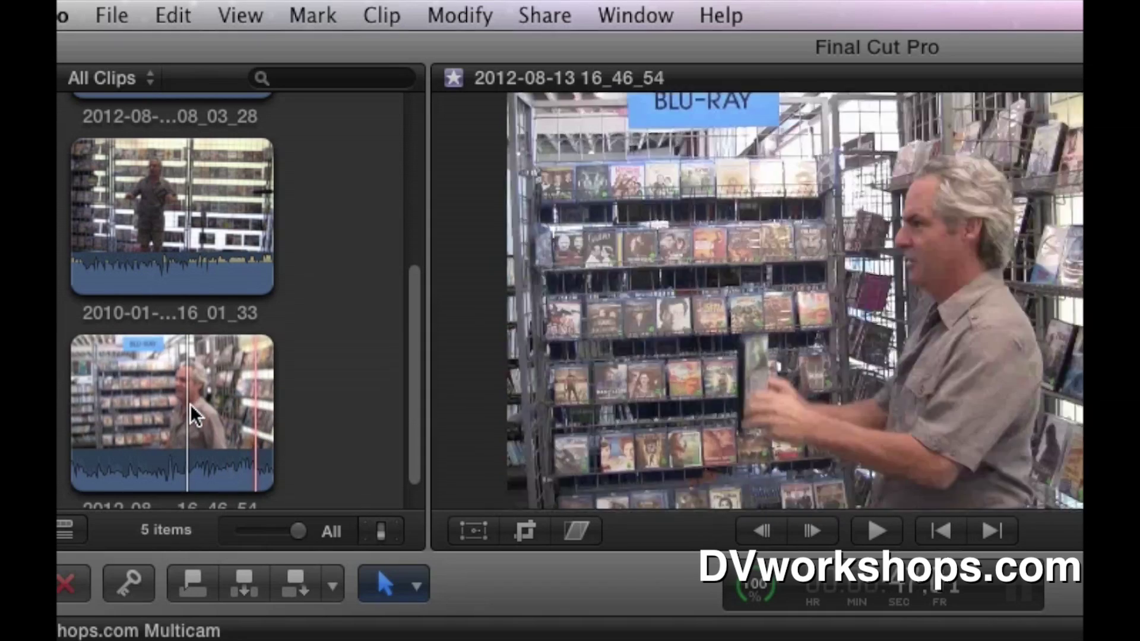
left_click(196, 405)
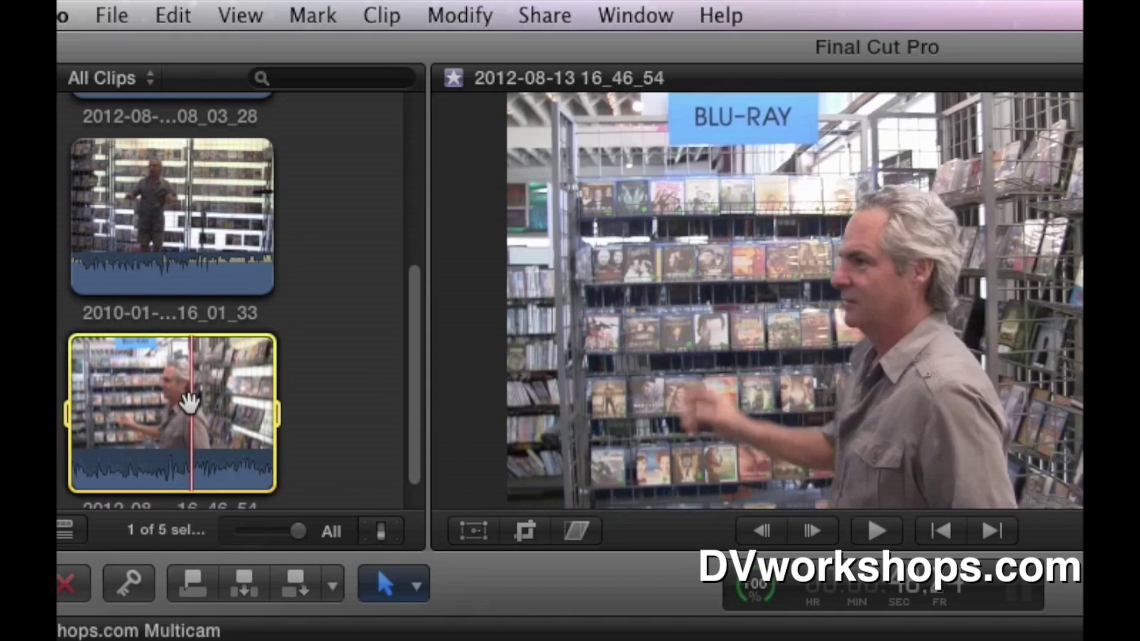
left_click(196, 220)
left_click(191, 368)
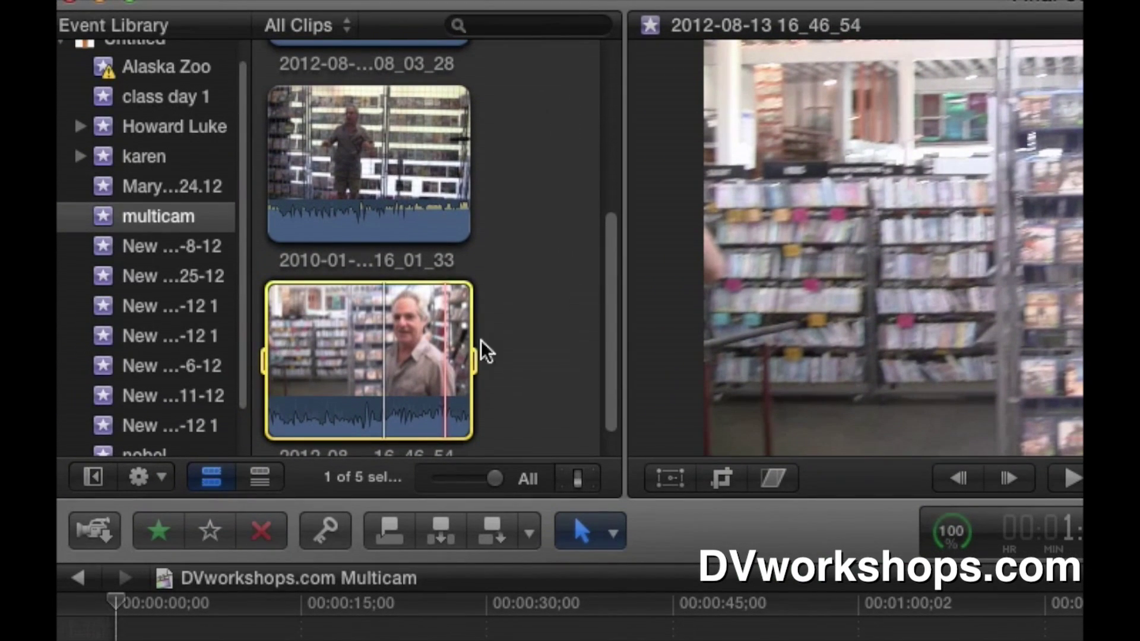
left_click(375, 221)
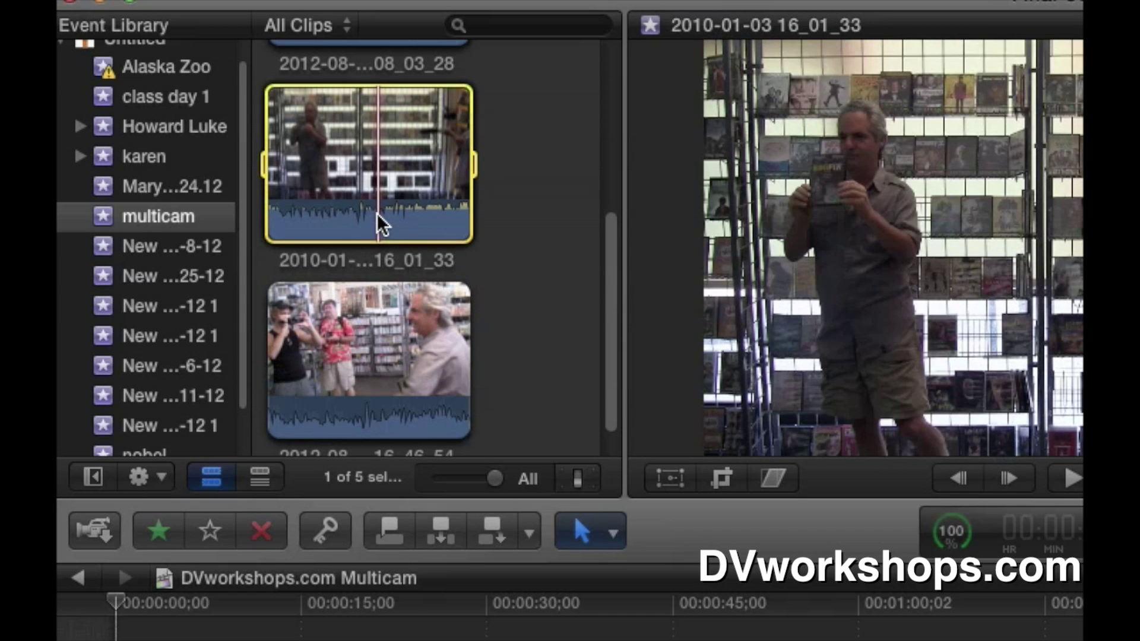
left_click(557, 377)
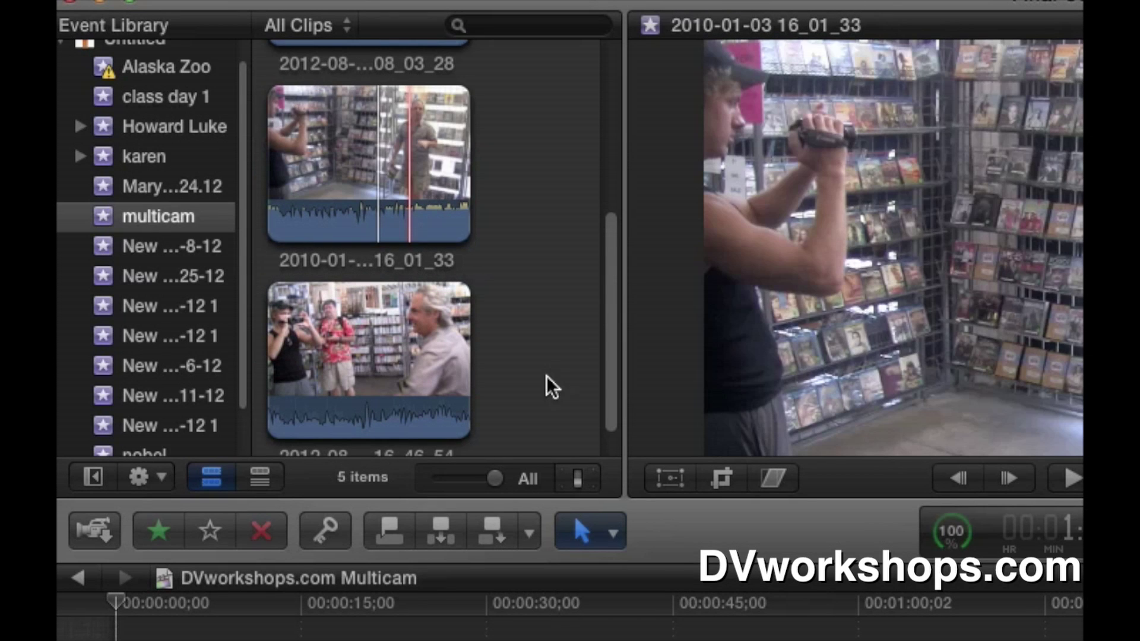
left_click(452, 382)
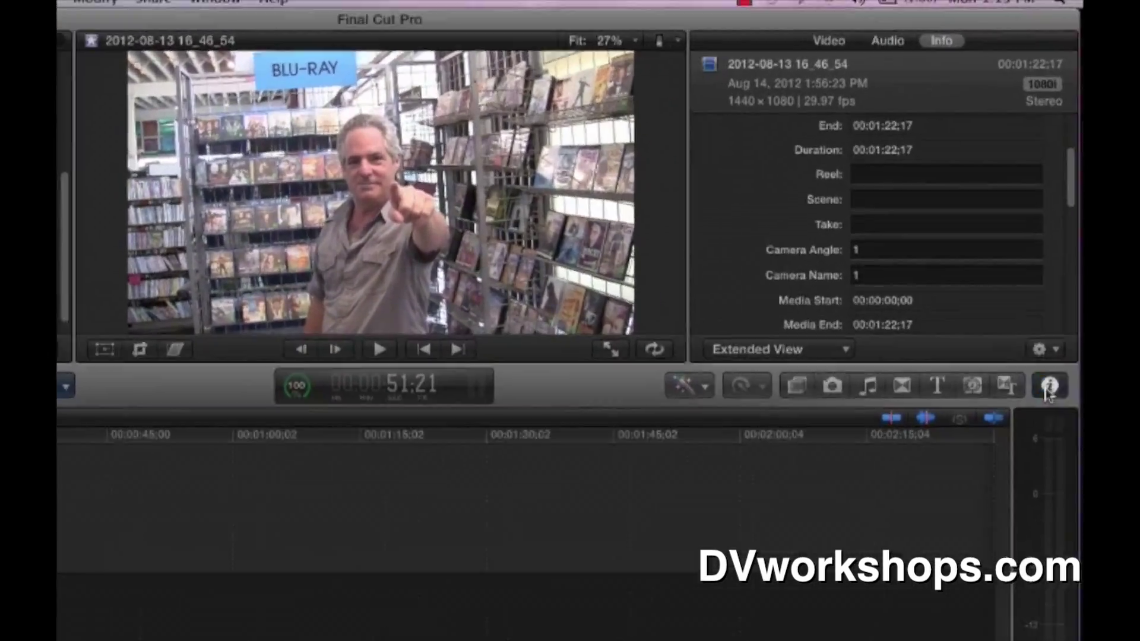
left_click(1062, 290)
left_click(1035, 486)
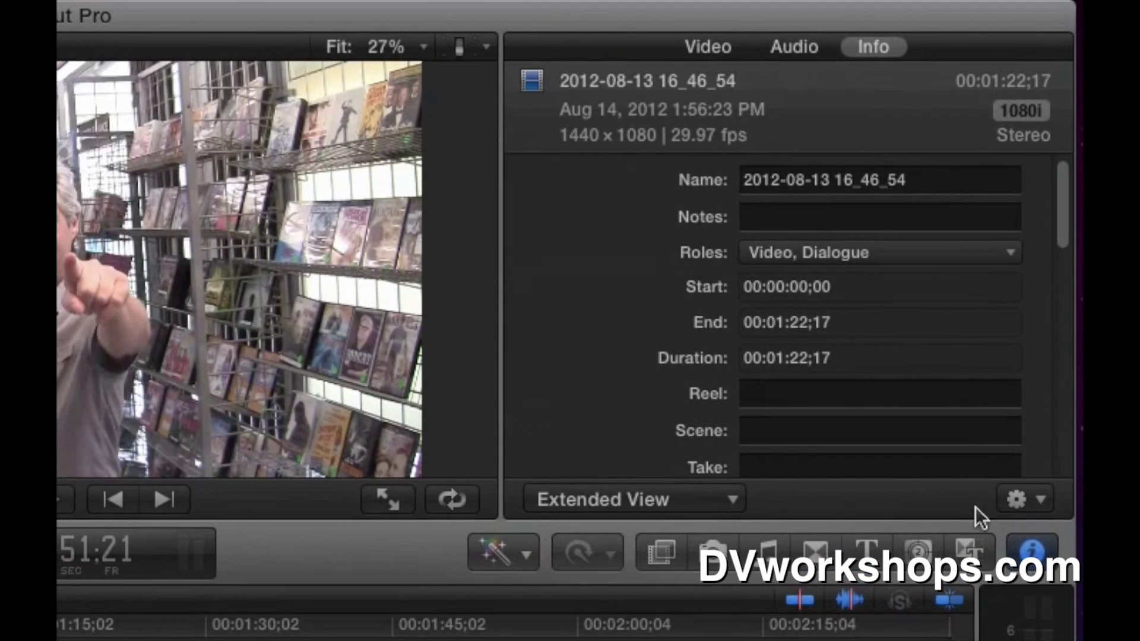
left_click(711, 49)
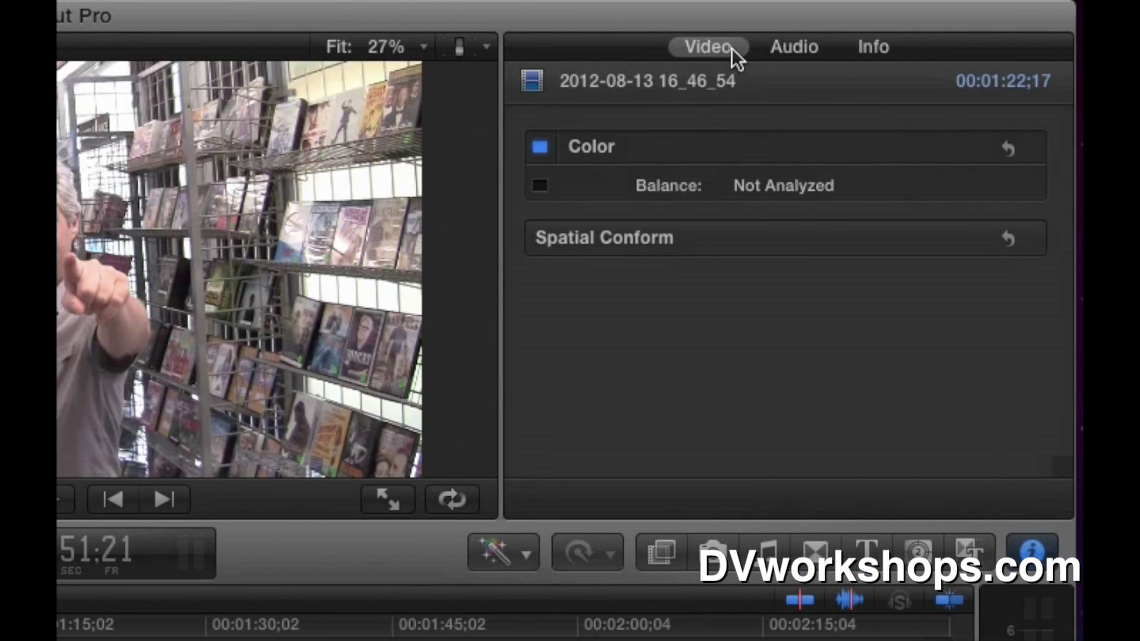
left_click(875, 44)
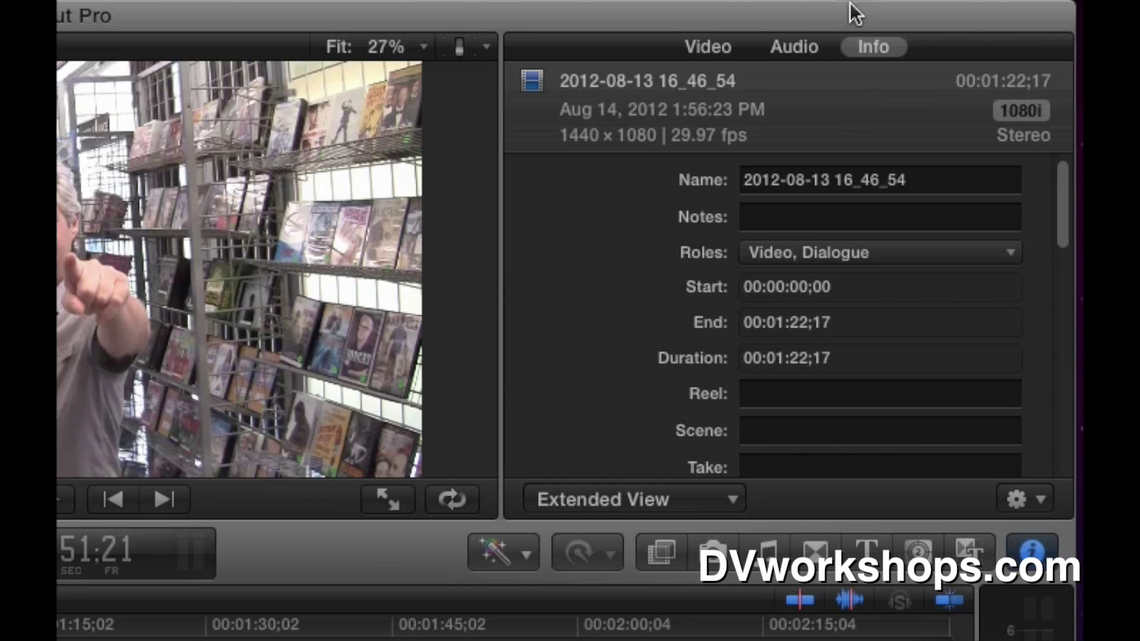
left_click_drag(1062, 178, 1041, 250)
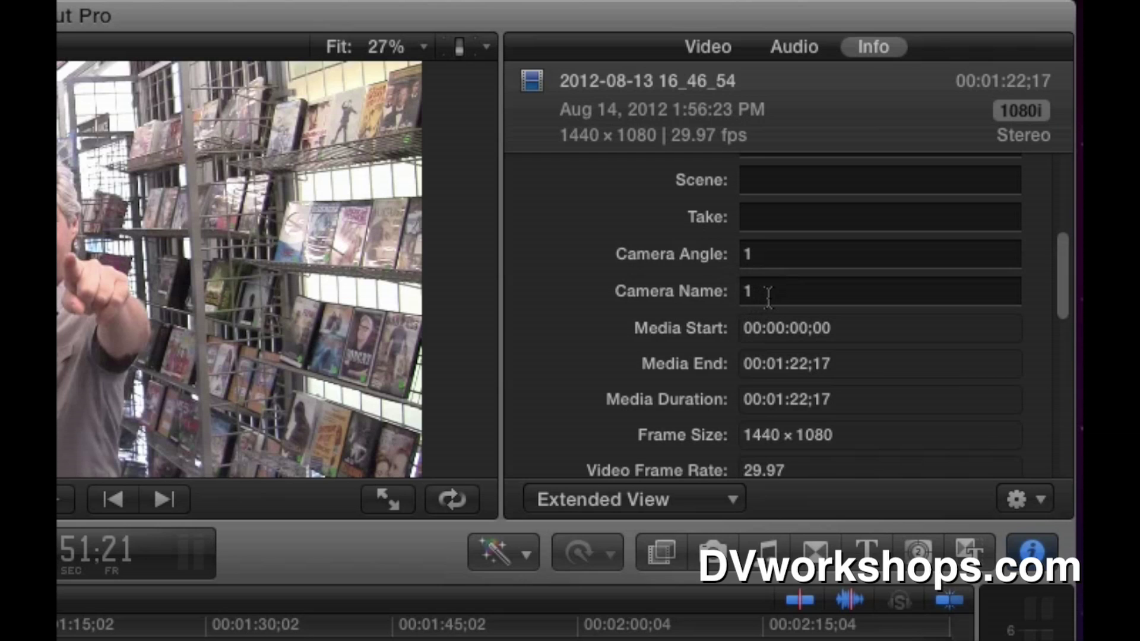
type("1")
left_click(738, 260)
type("1")
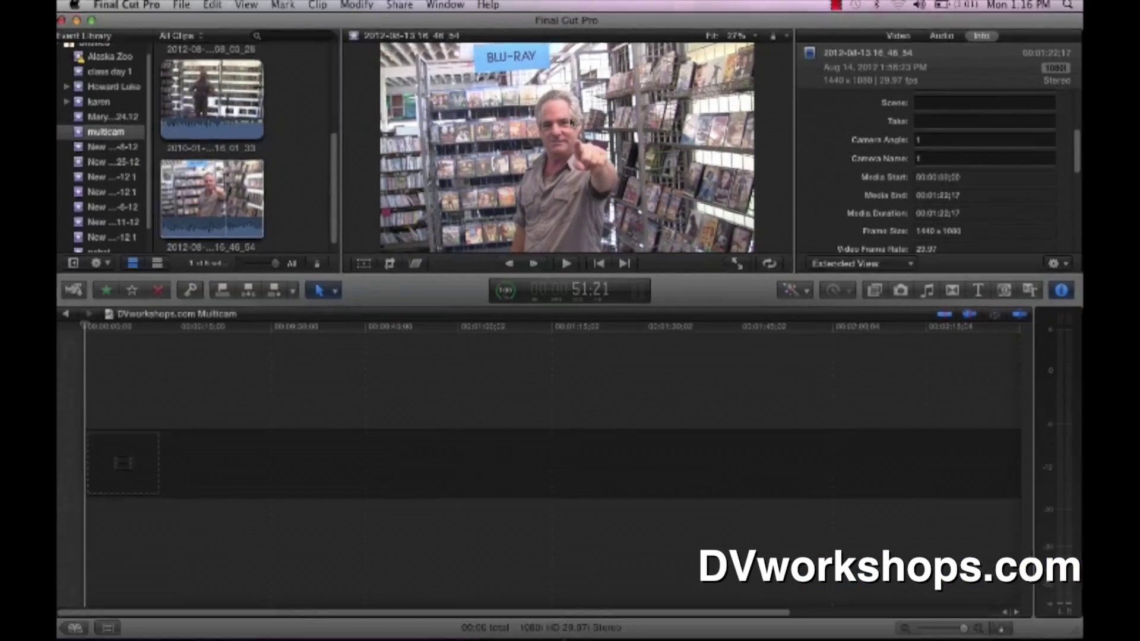
left_click(239, 84)
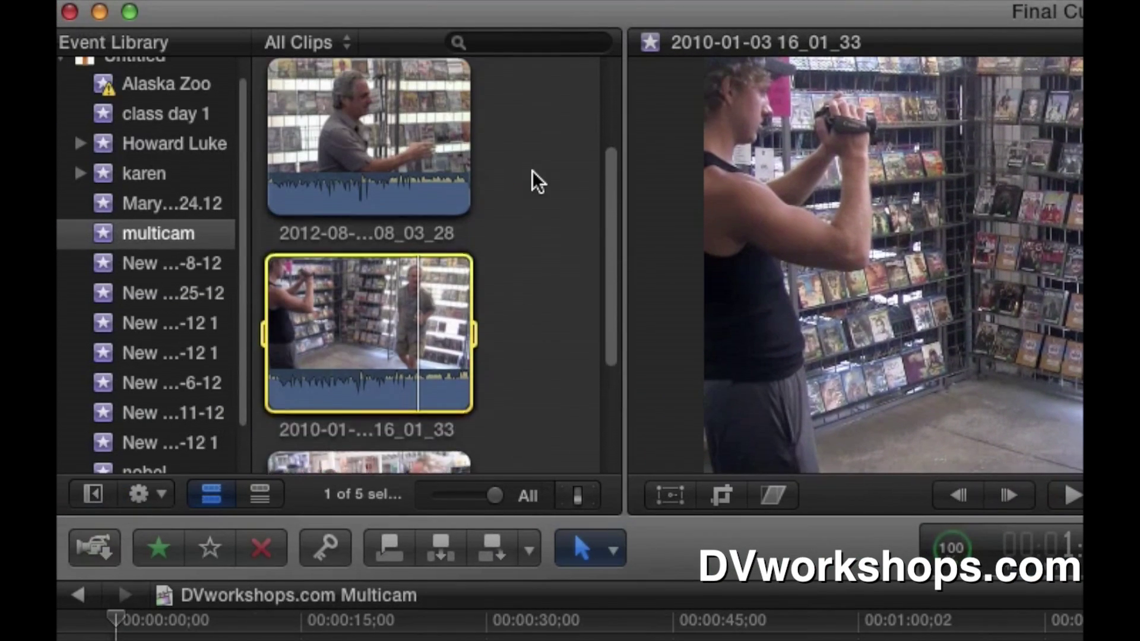
left_click(408, 168)
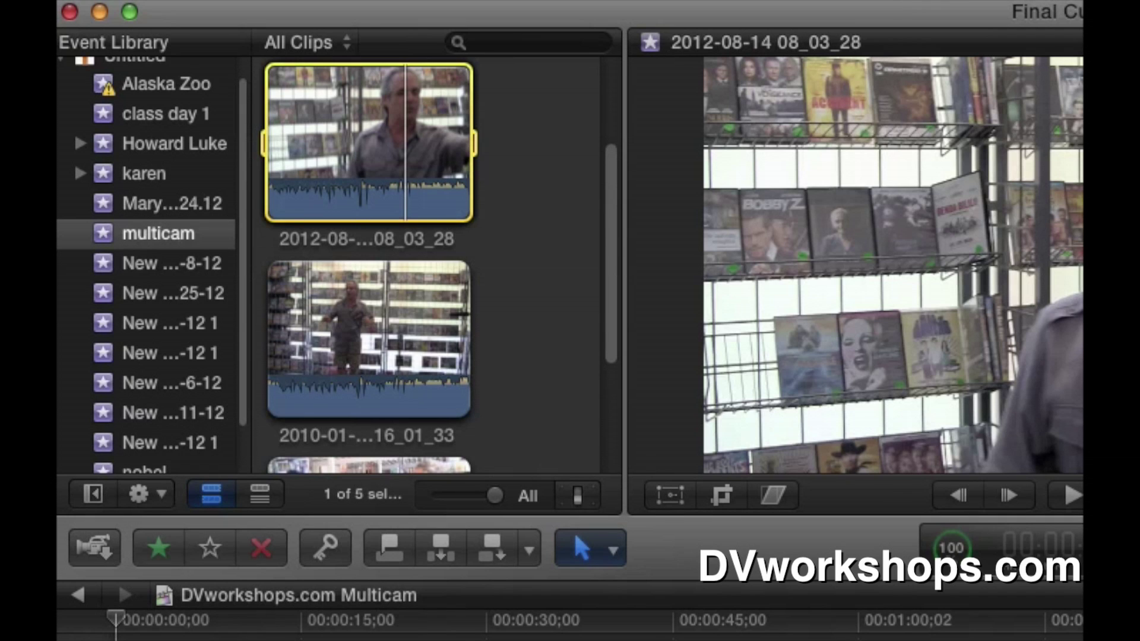
key("super+4")
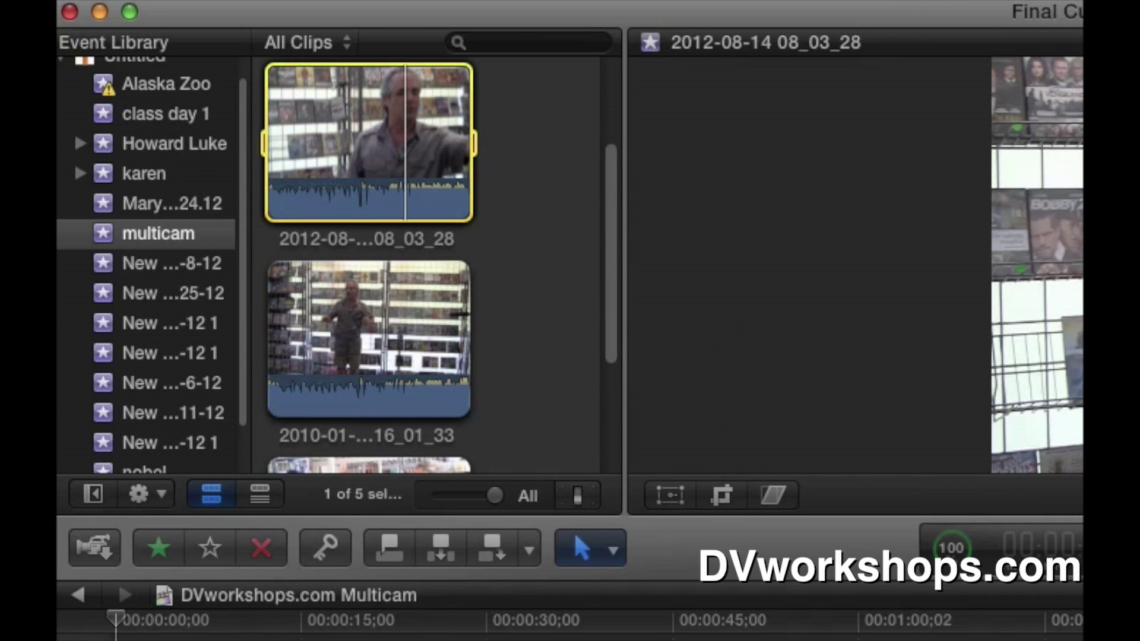
left_click(540, 208)
scroll(540, 208, "down", 5)
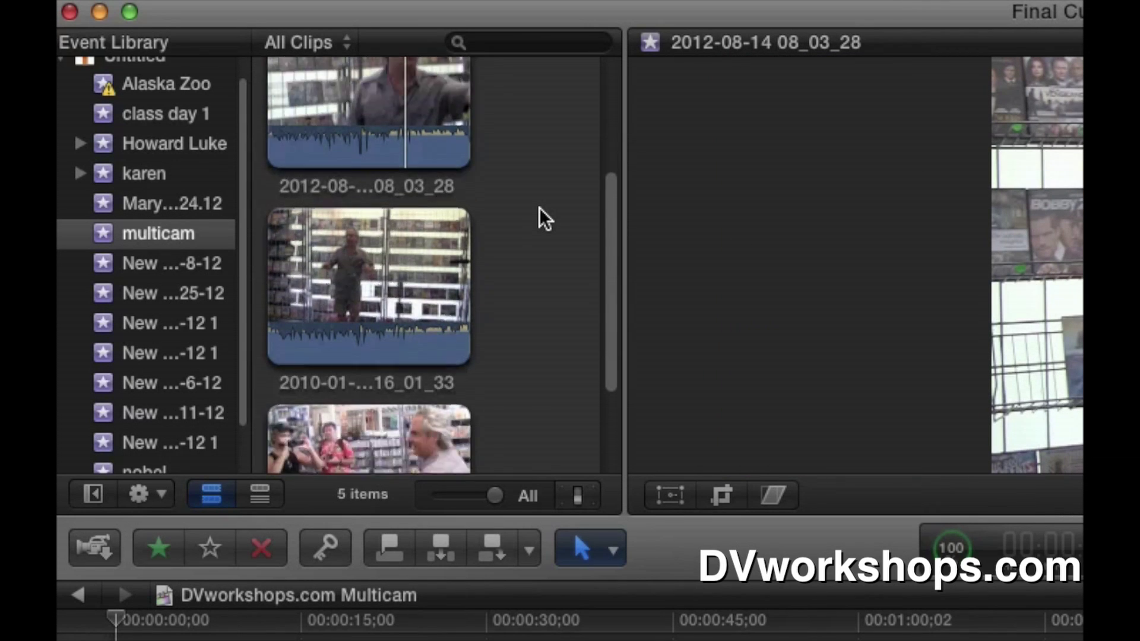
scroll(540, 208, "up", 3)
scroll(538, 214, "up", 3)
scroll(537, 214, "down", 5)
scroll(531, 297, "up", 2)
Step: Create a new multicam clip named 'multicam edit' from all three camera clips
left_click_drag(533, 377, 376, 78)
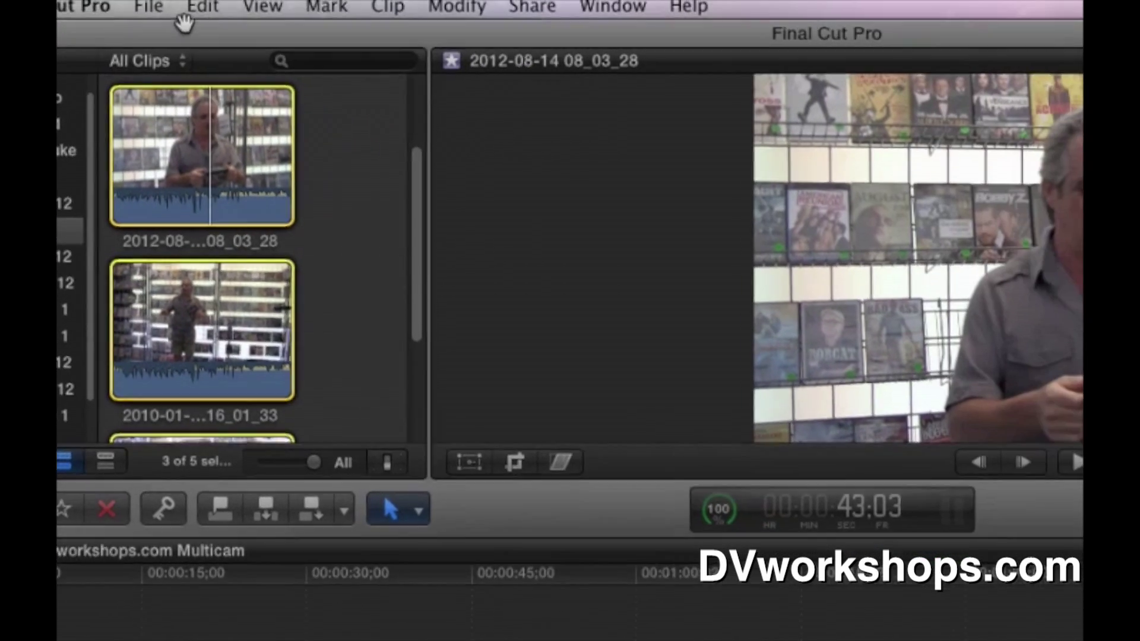
left_click(149, 8)
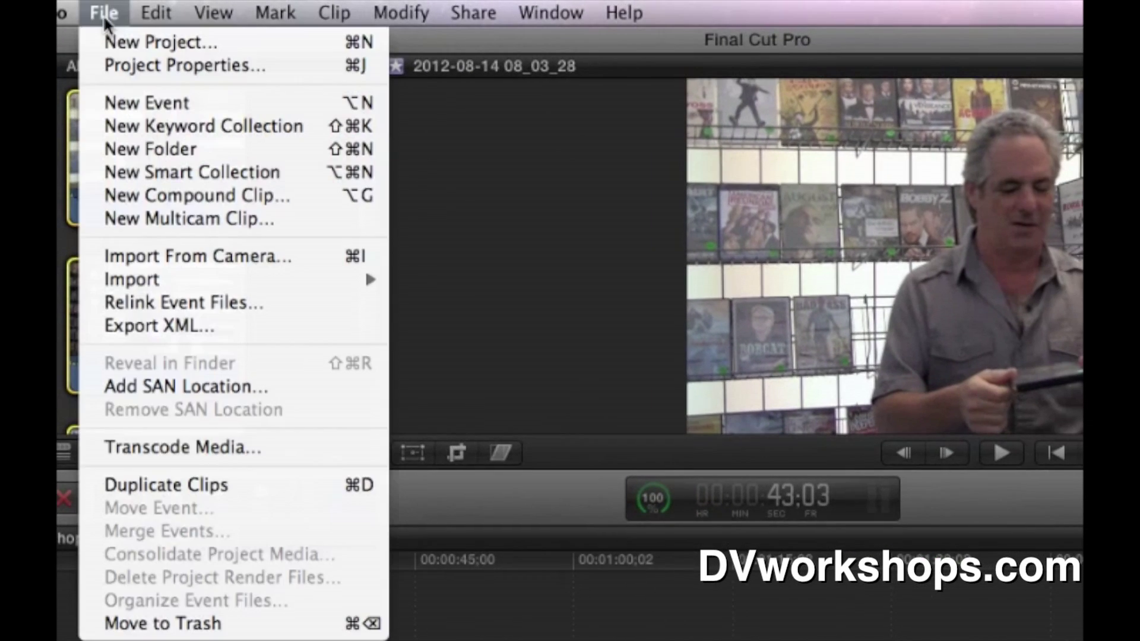
left_click(158, 220)
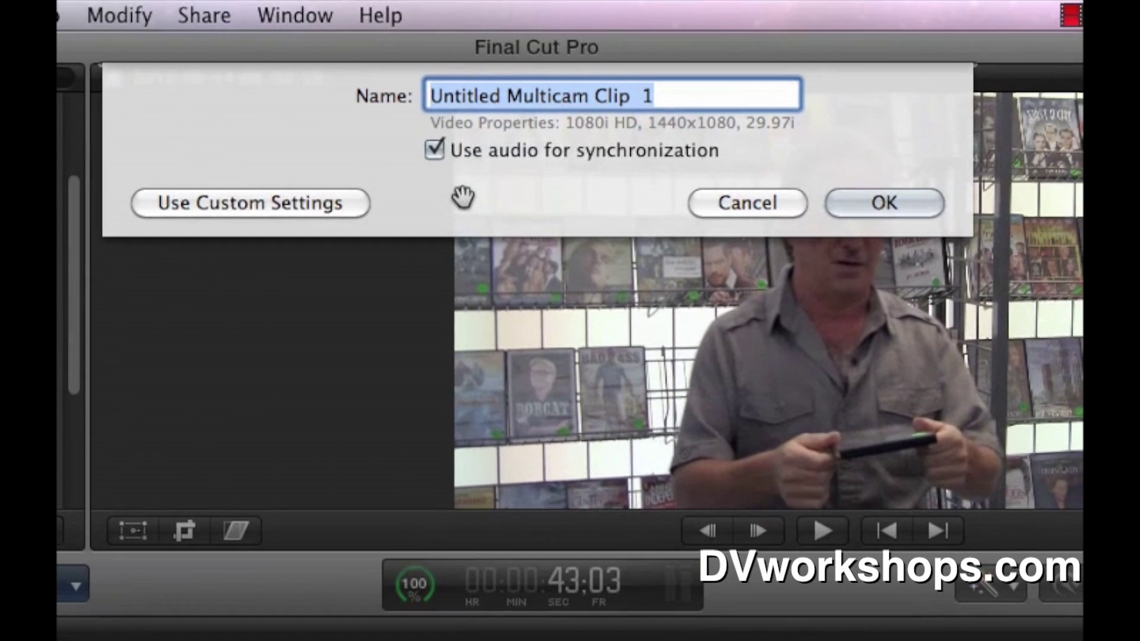
left_click(690, 98)
triple_click(690, 98)
type("mult")
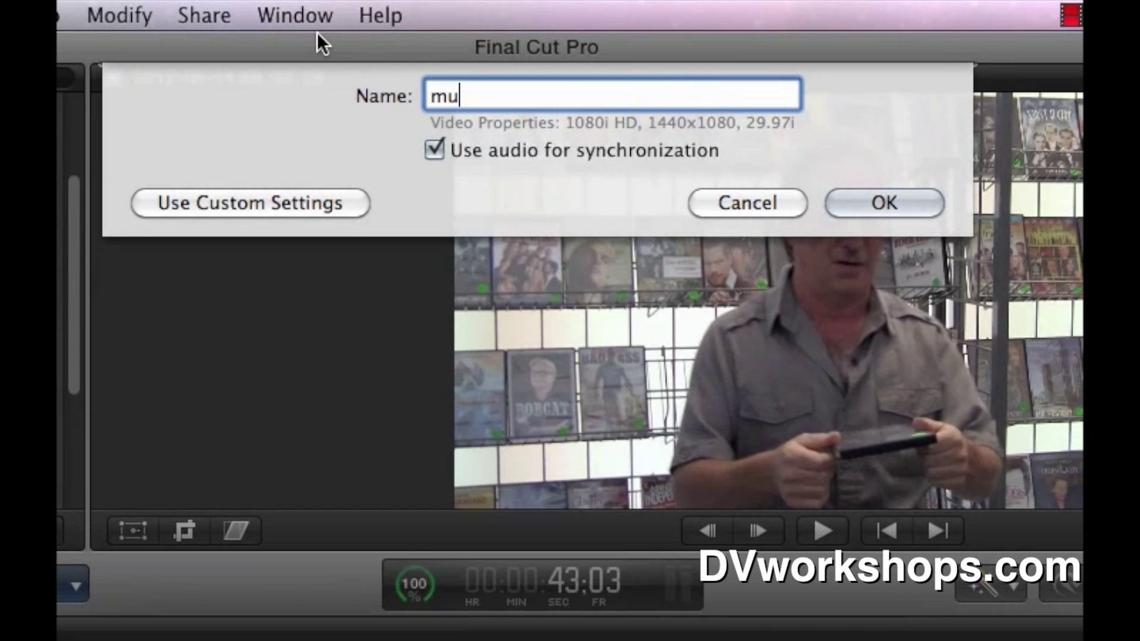
type("icam edit")
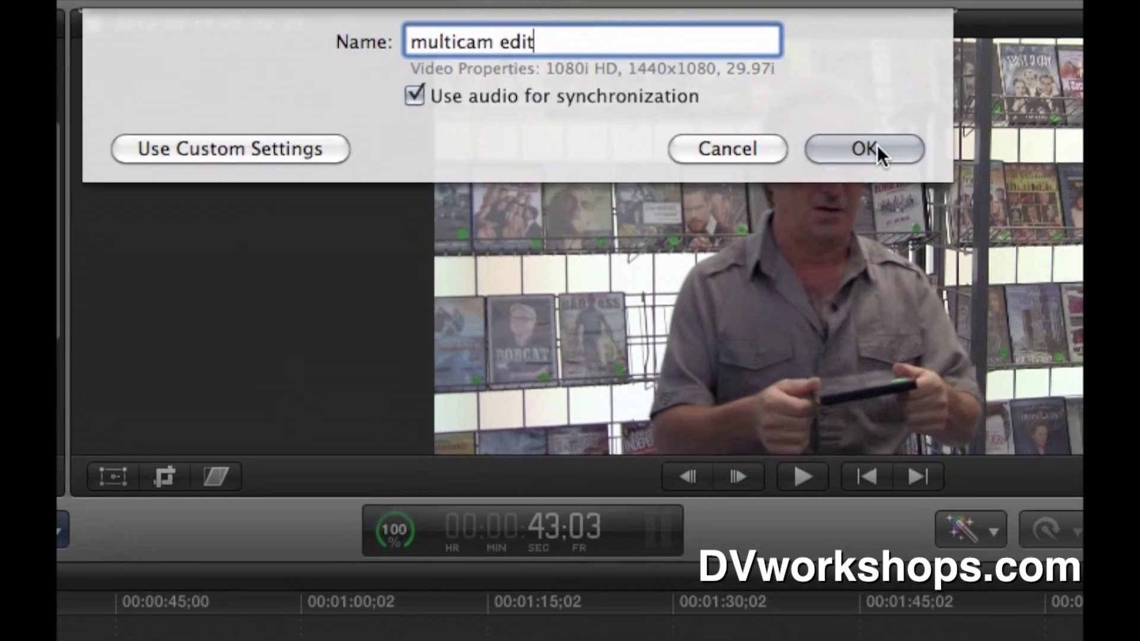
left_click(891, 203)
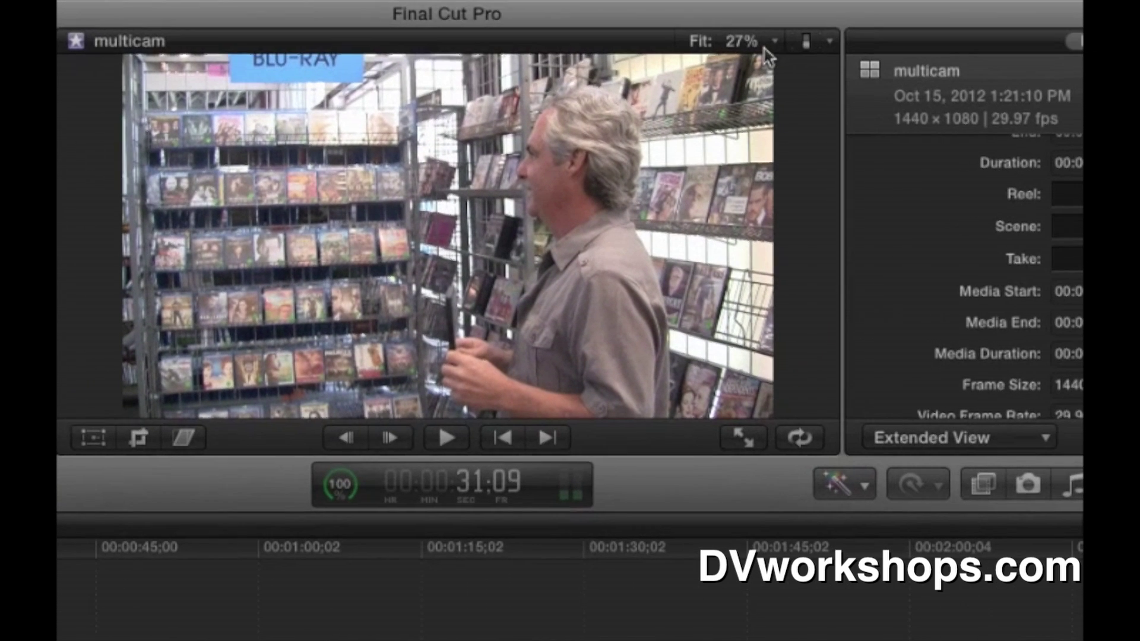
Step: Show the Angle Viewer and preview angles 1, 2 and 3
left_click(830, 41)
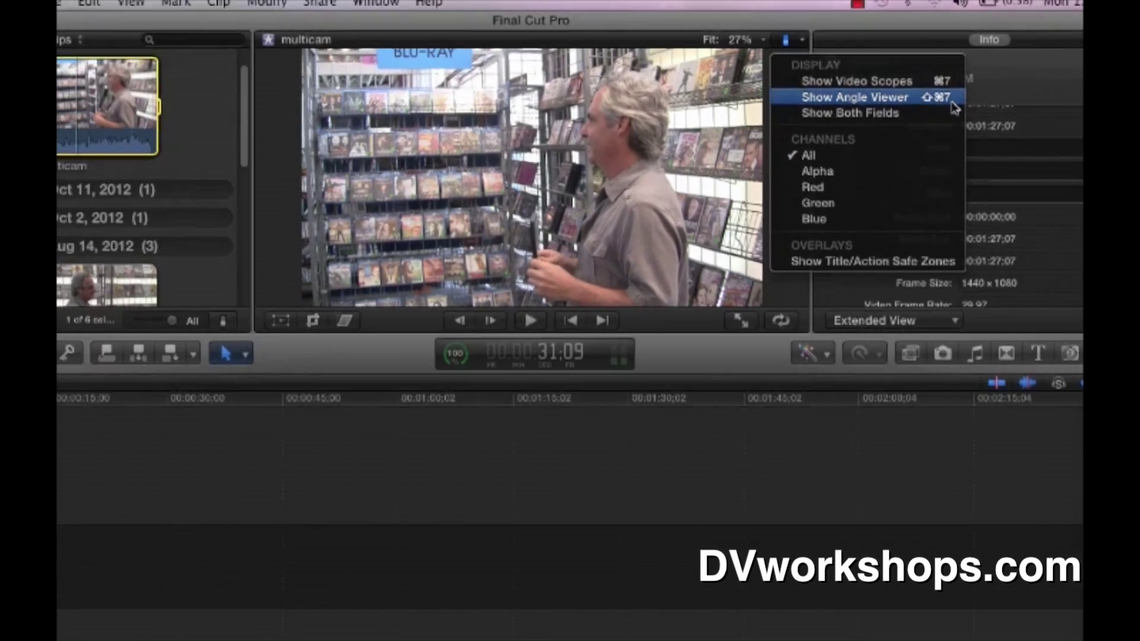
left_click(1042, 126)
left_click(458, 158)
left_click(501, 136)
left_click(438, 191)
left_click(417, 138)
left_click(507, 115)
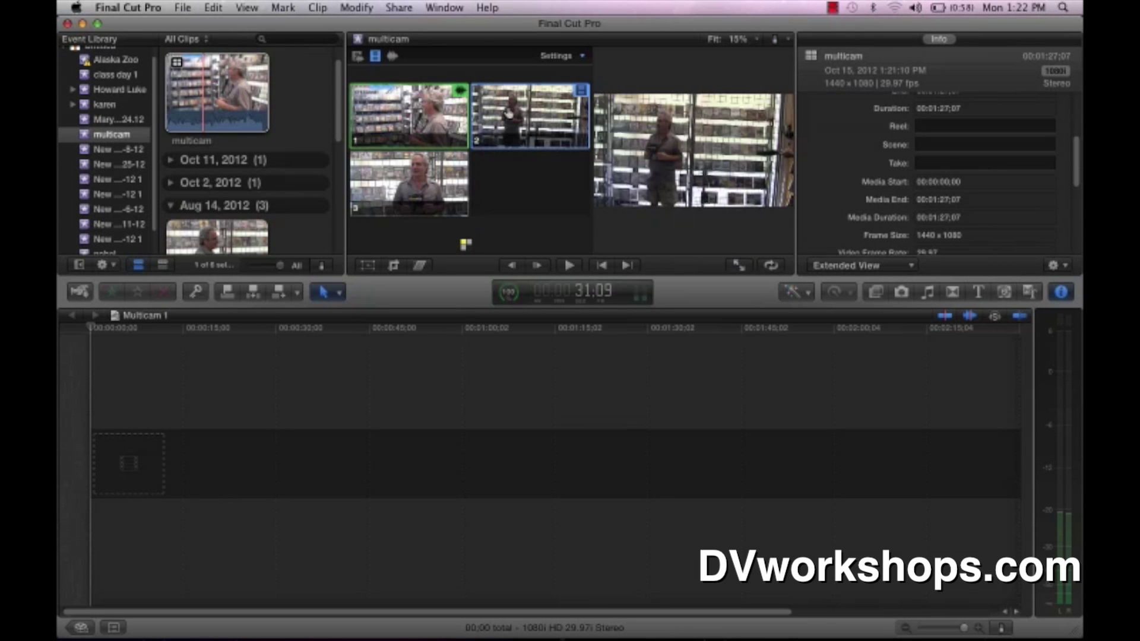
left_click(447, 194)
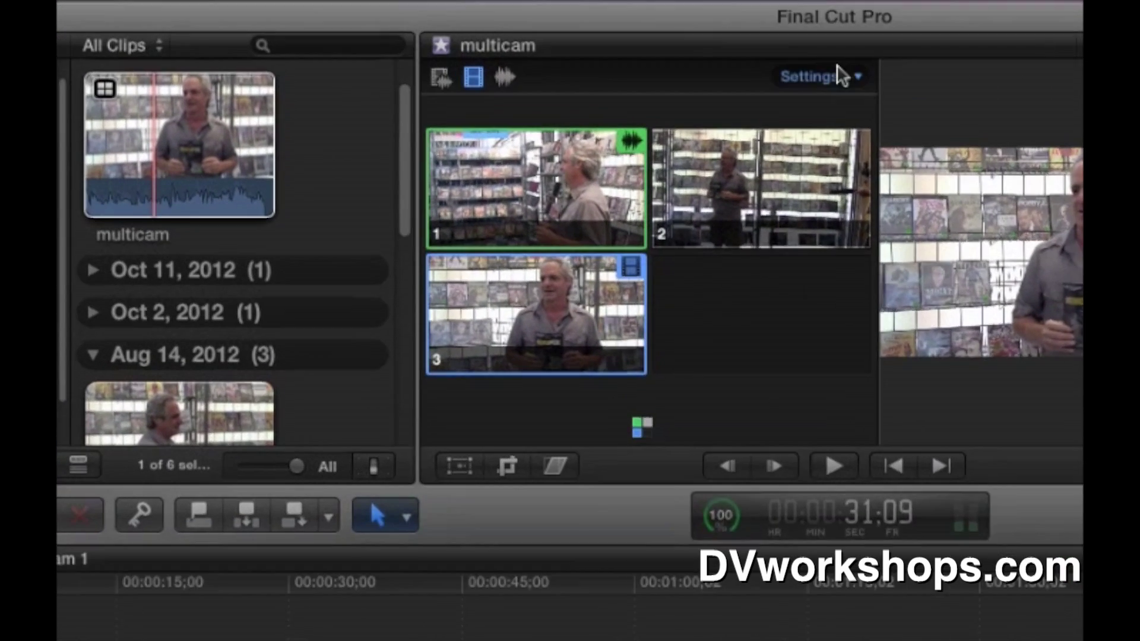
Step: Set the Angle Viewer to show 2 angles, then 4 angles
left_click(574, 55)
left_click(889, 133)
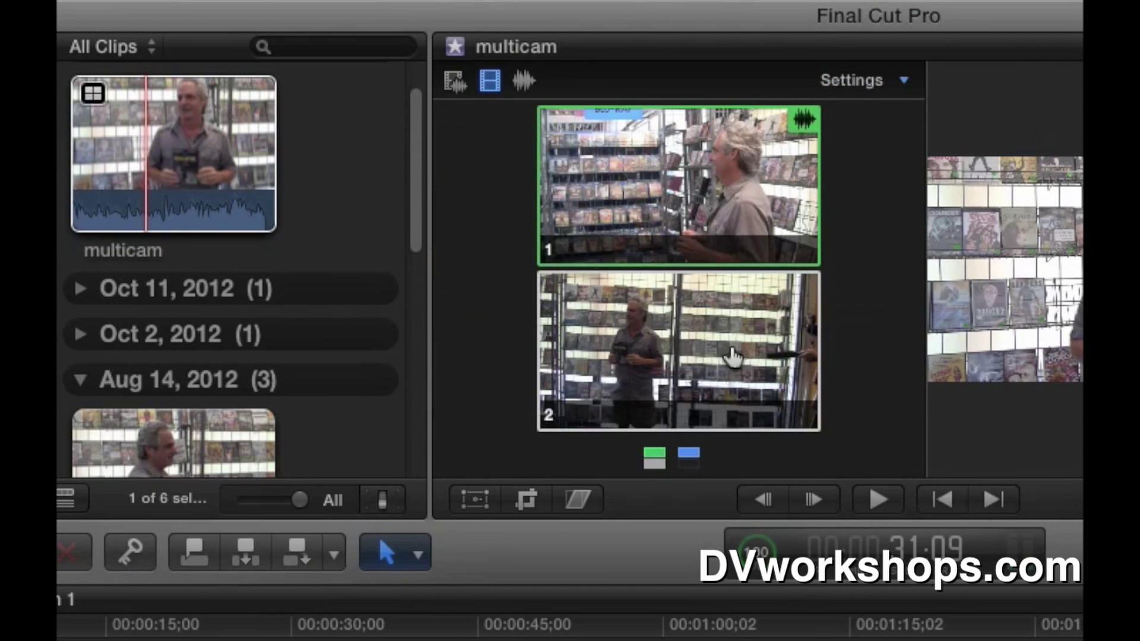
left_click(904, 86)
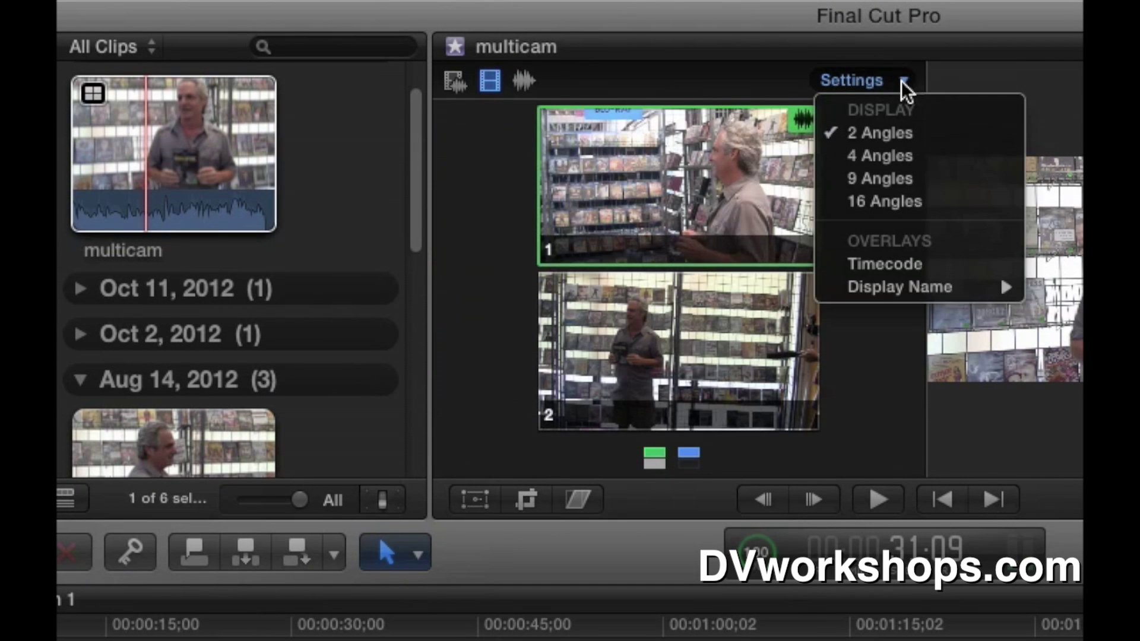
left_click(917, 168)
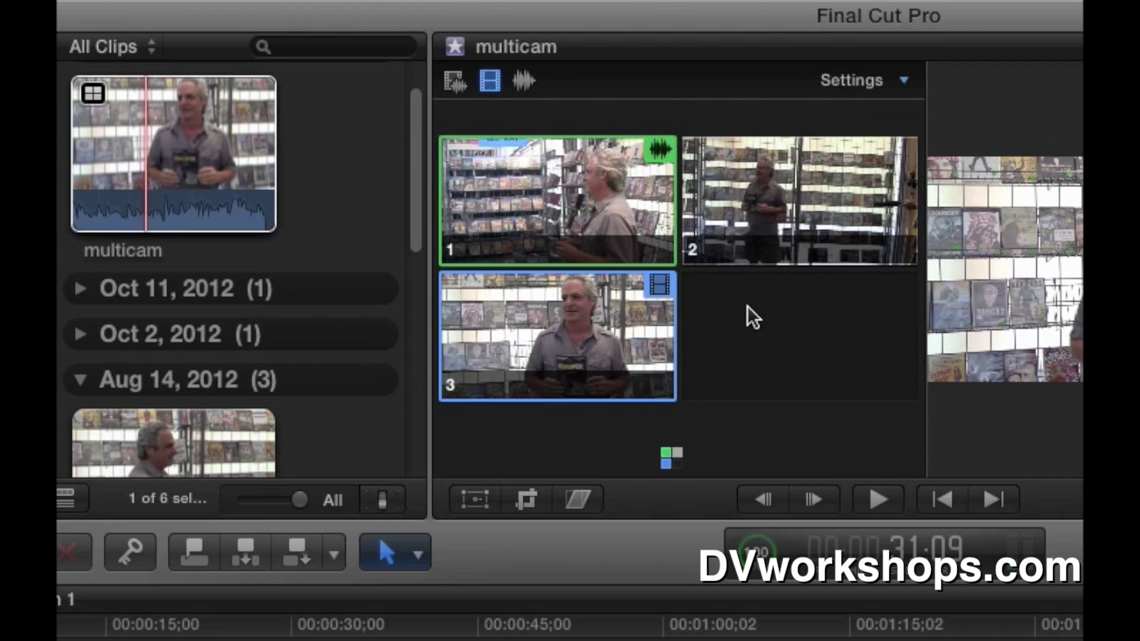
Step: Preview angles 2 and 3, then make angle 1 active for video and audio
left_click(688, 247)
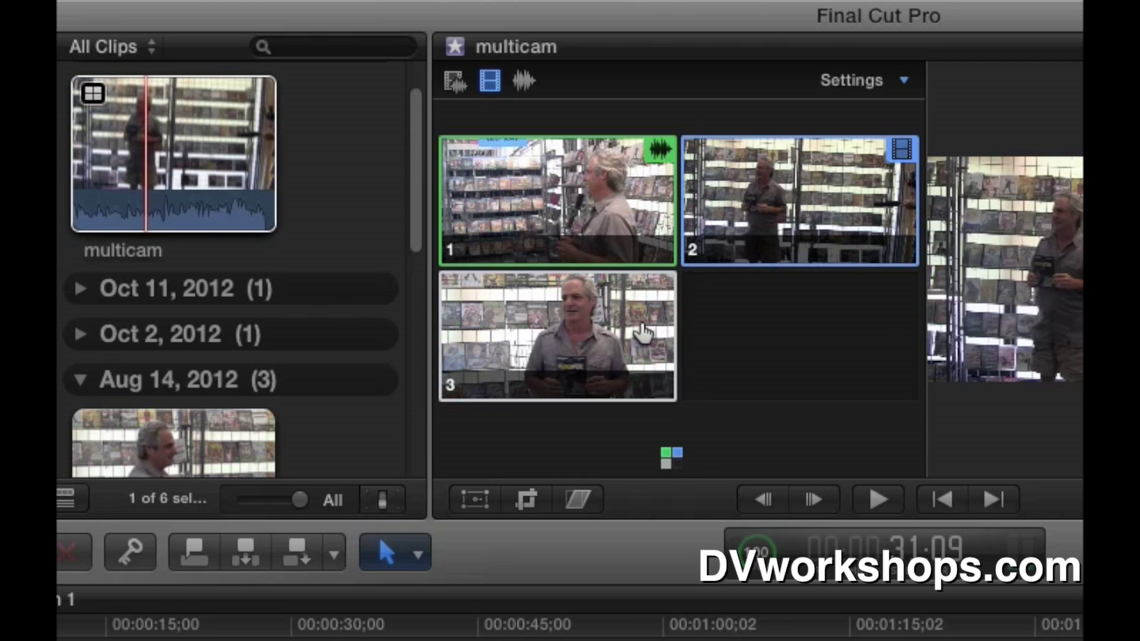
left_click(642, 333)
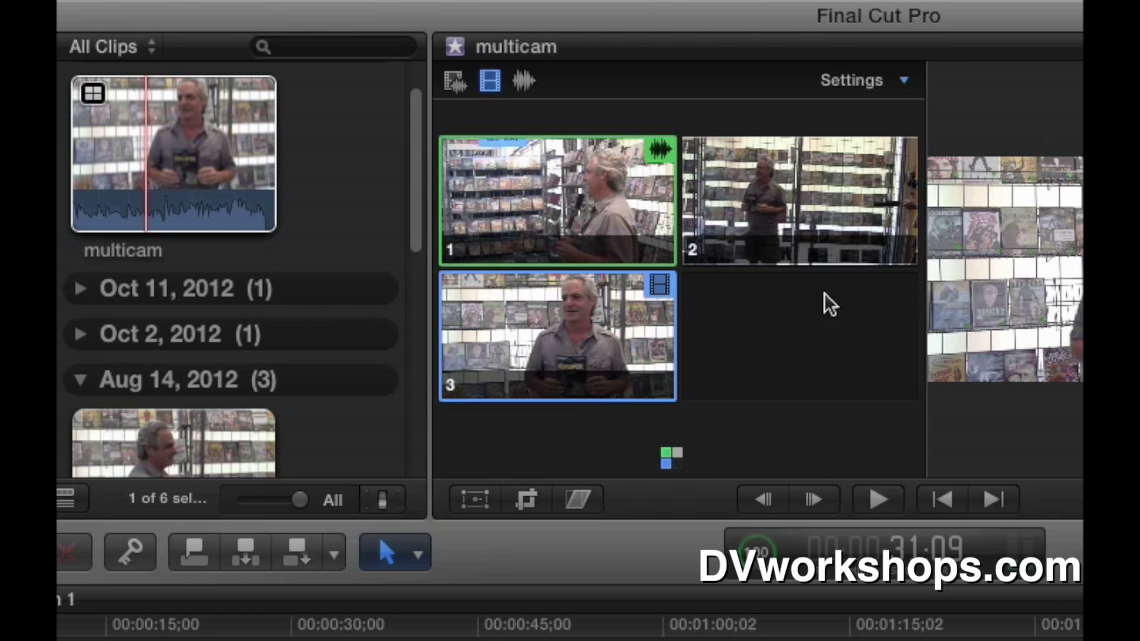
left_click(762, 203)
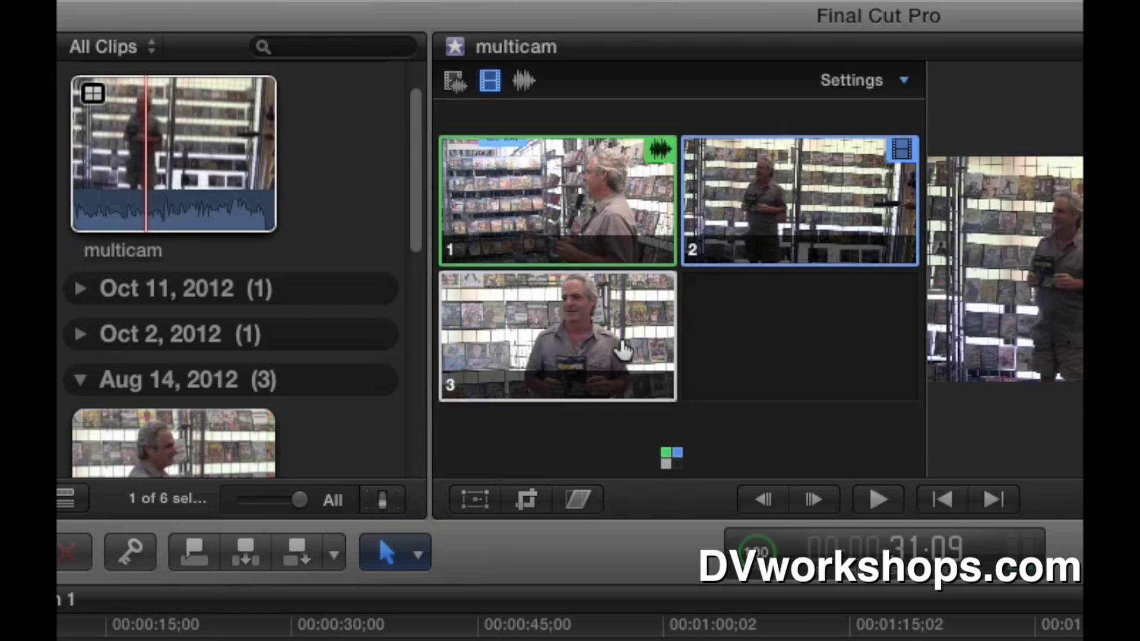
left_click(583, 211)
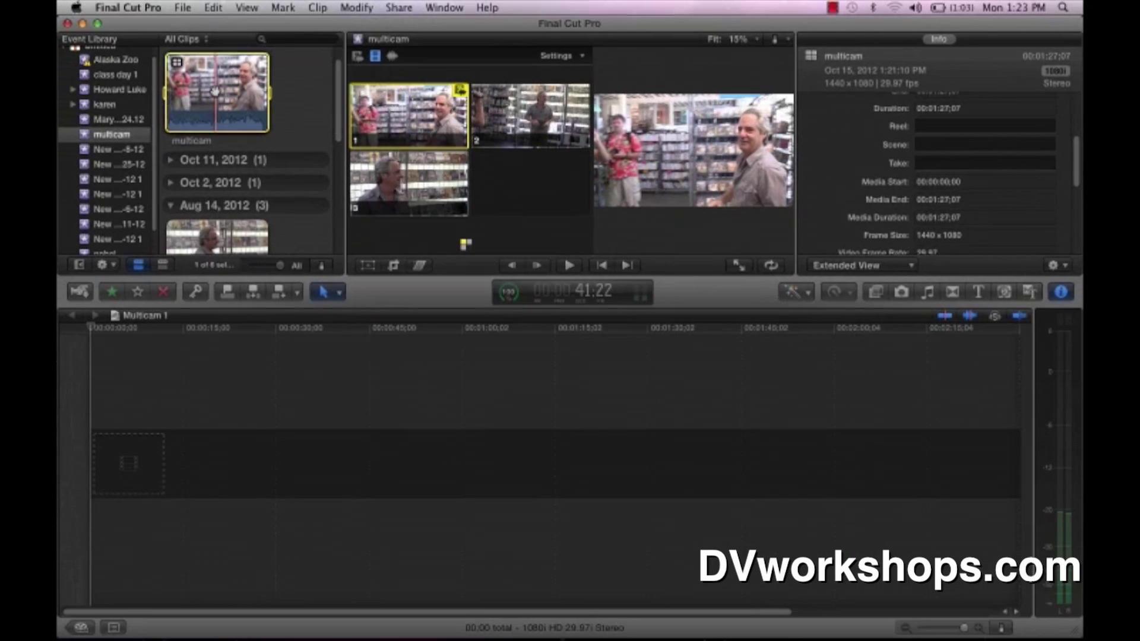
Step: Add the multicam clip to the timeline and live-cut between angles 3, 1 and 2 during playback
left_click_drag(140, 339, 101, 445)
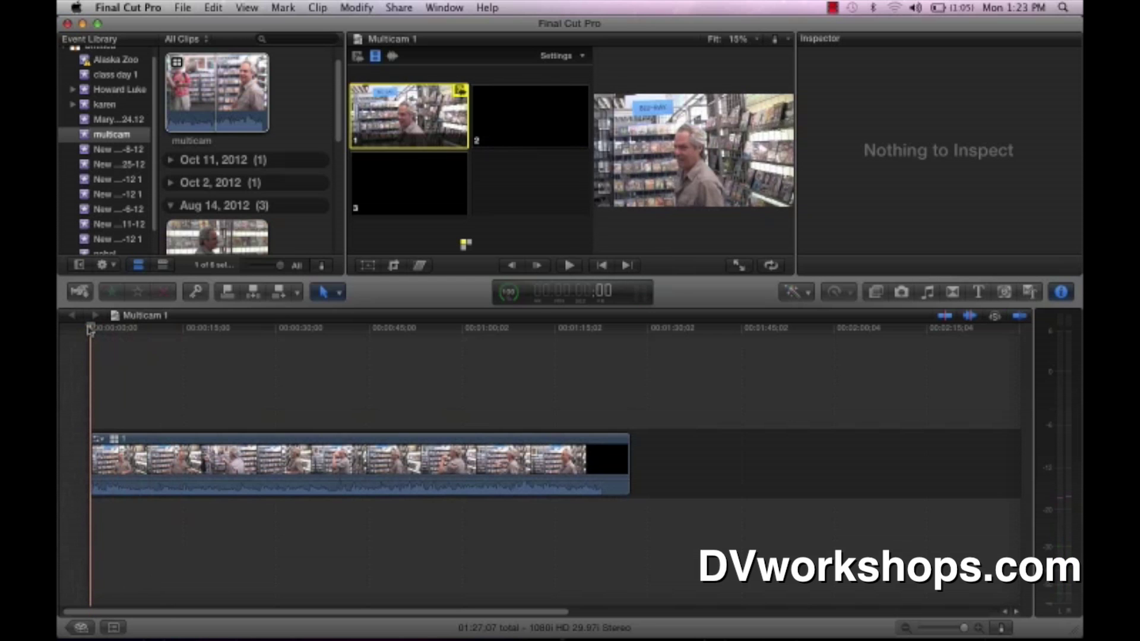
key("space")
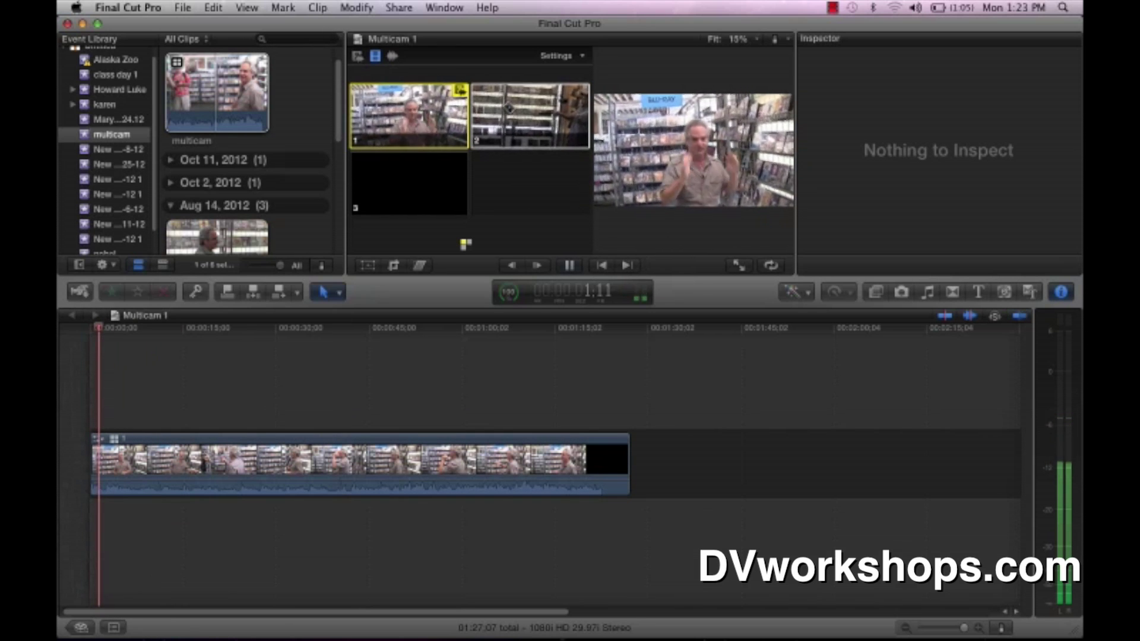
key("3")
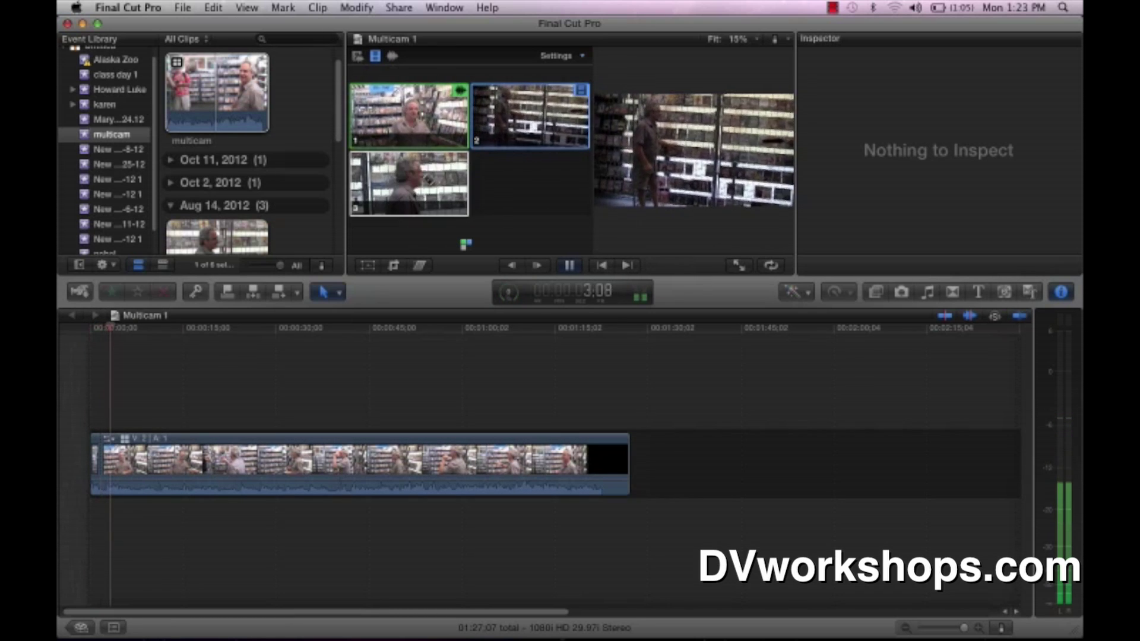
left_click(423, 134)
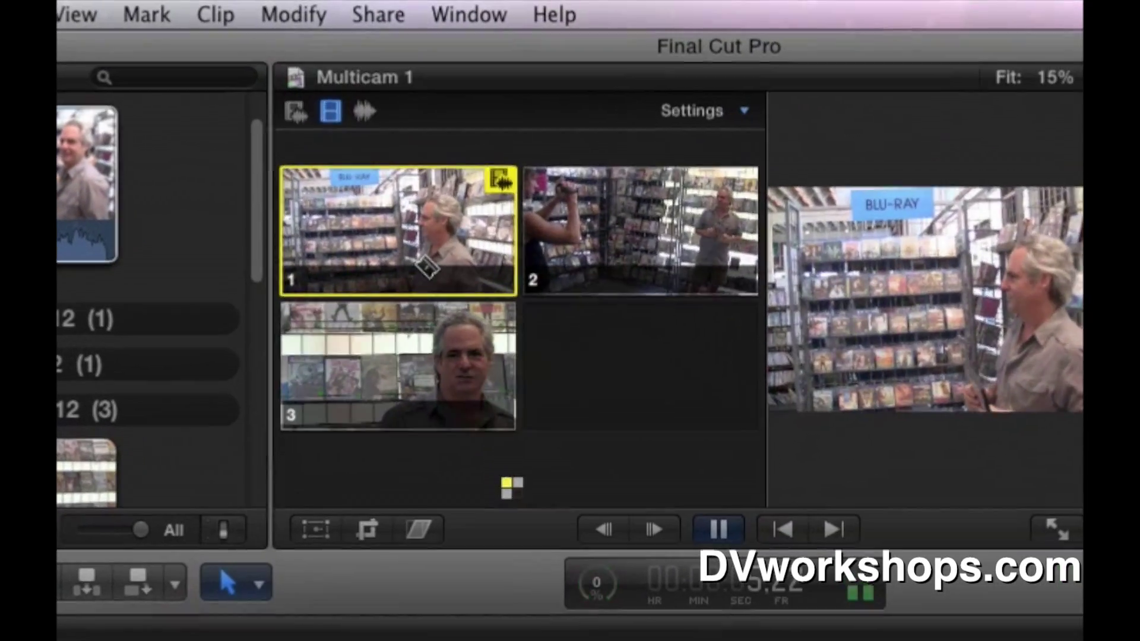
left_click(441, 378)
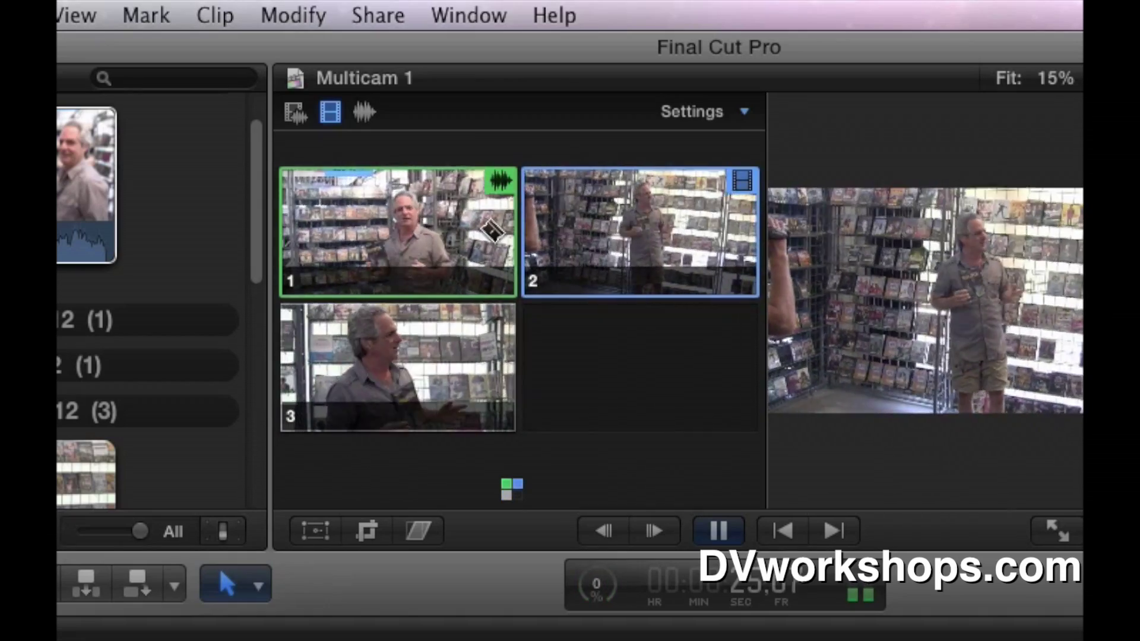
left_click(489, 225)
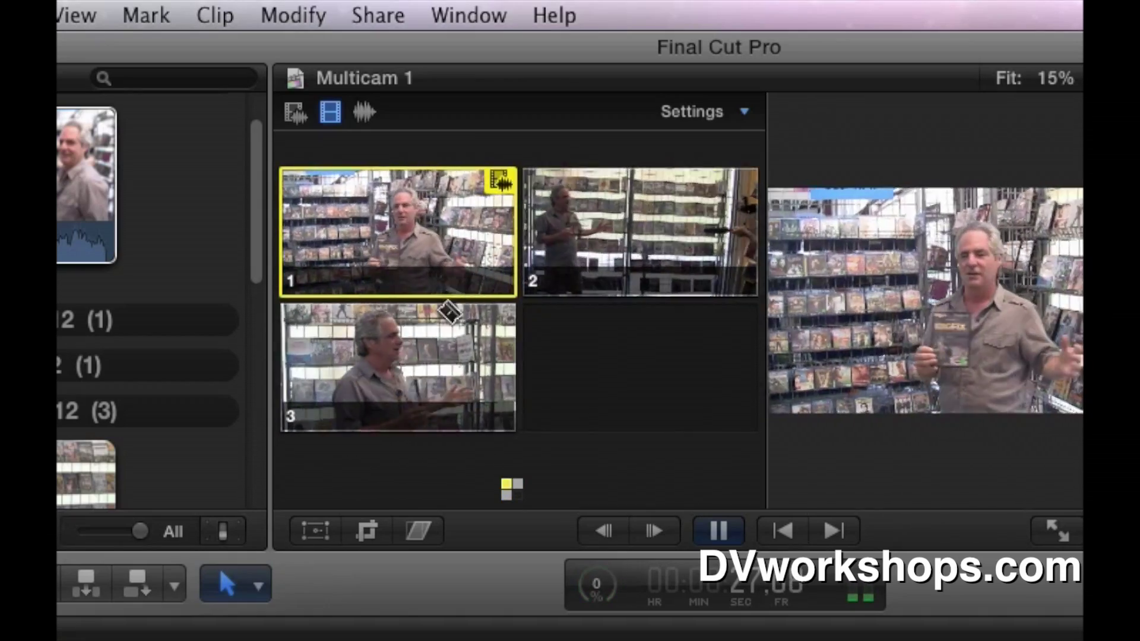
left_click(419, 378)
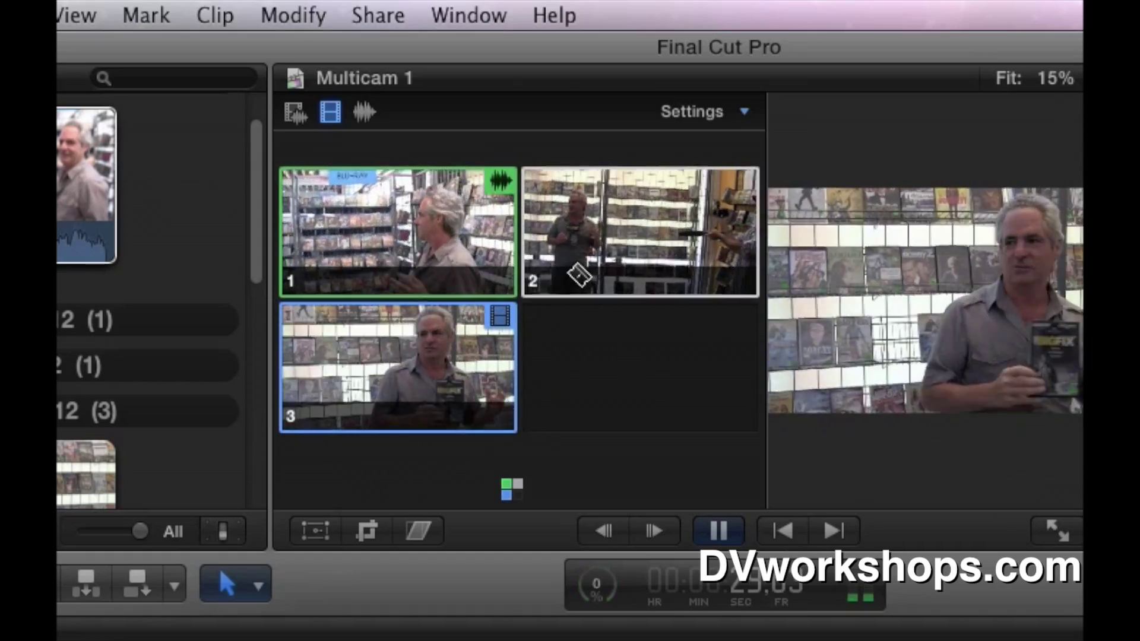
left_click(587, 263)
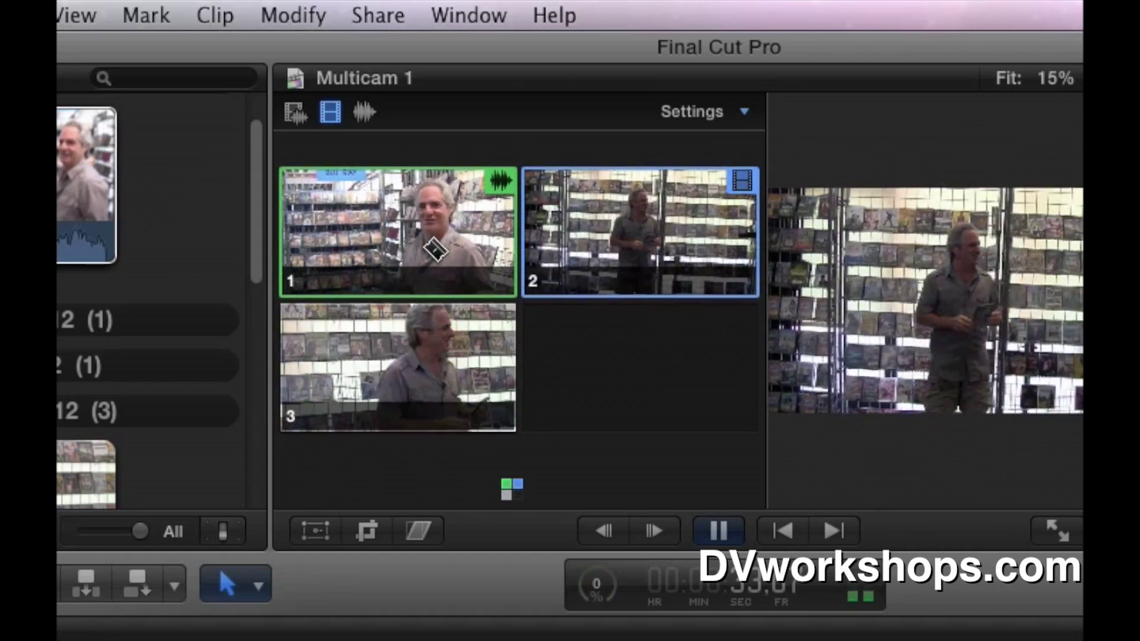
left_click(434, 250)
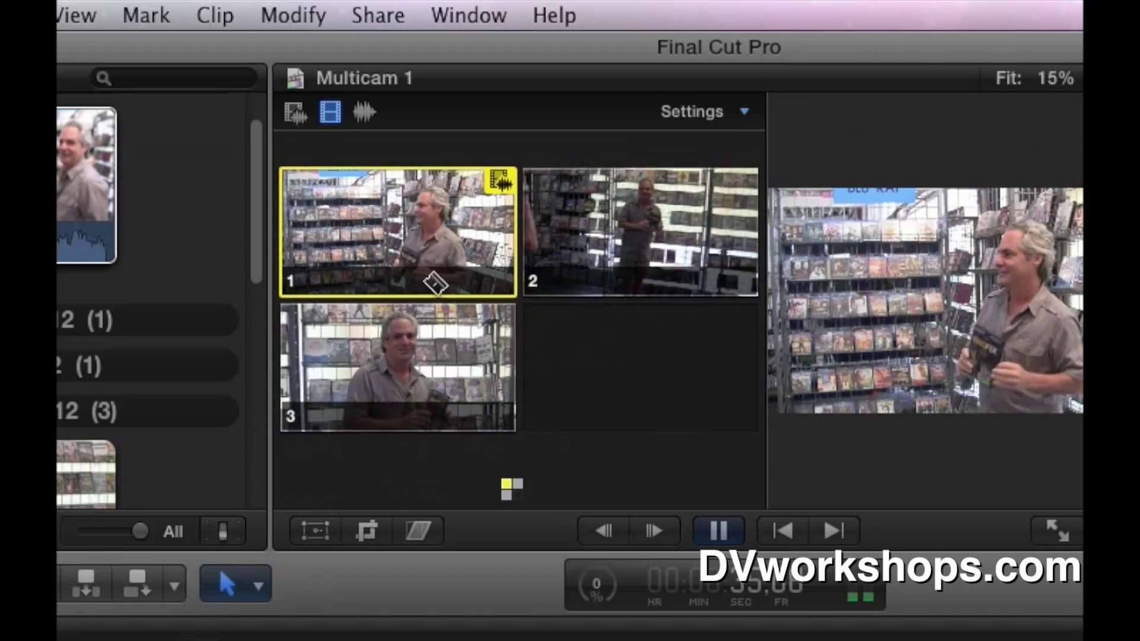
left_click(434, 375)
key("space")
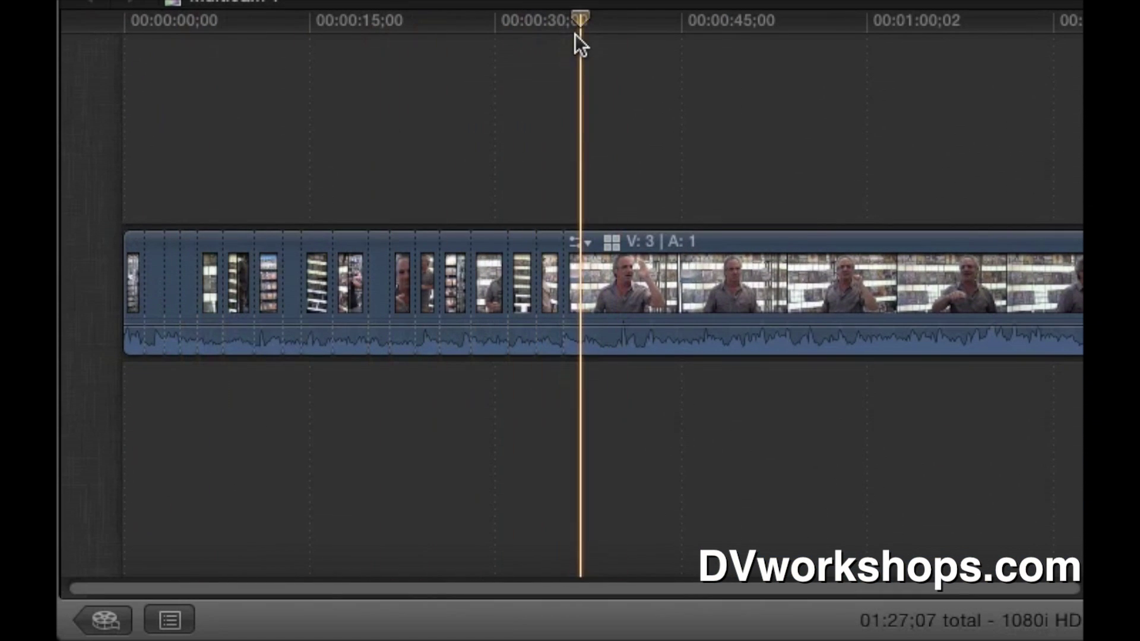
Step: From about 30 seconds, keep live-cutting between angles 1, 2 and 3 during playback
left_click_drag(578, 22, 567, 42)
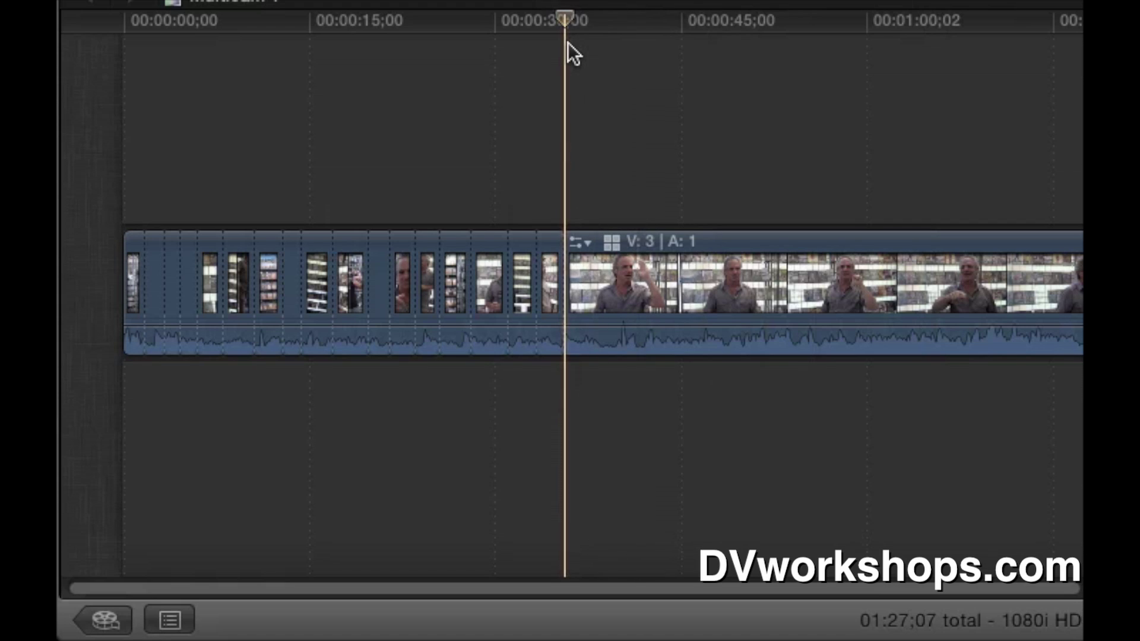
key("space")
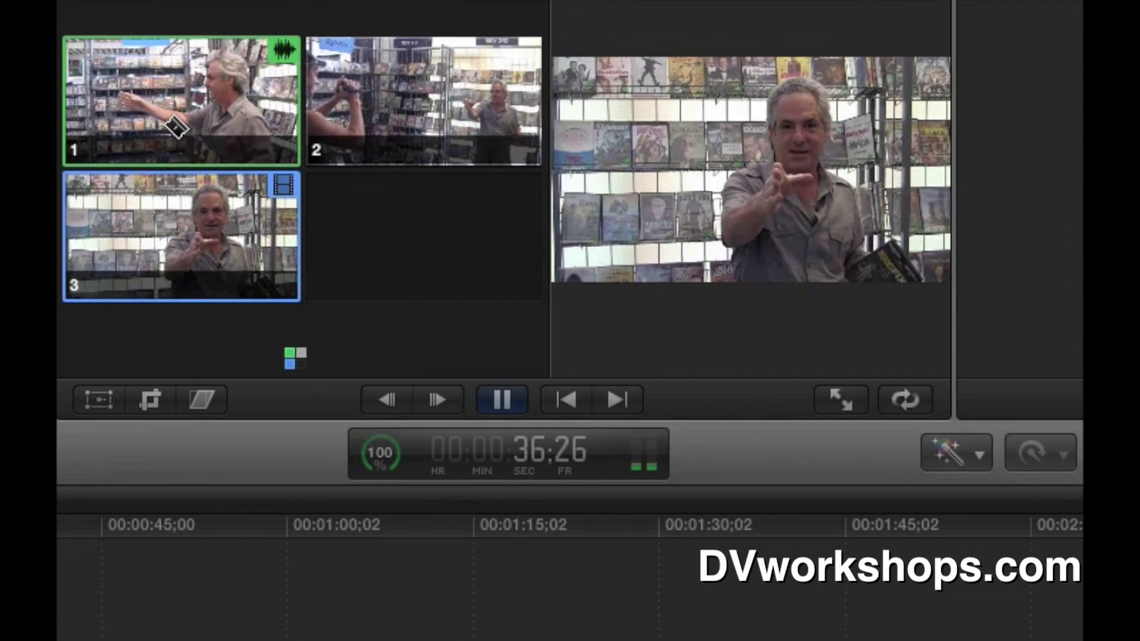
left_click(176, 123)
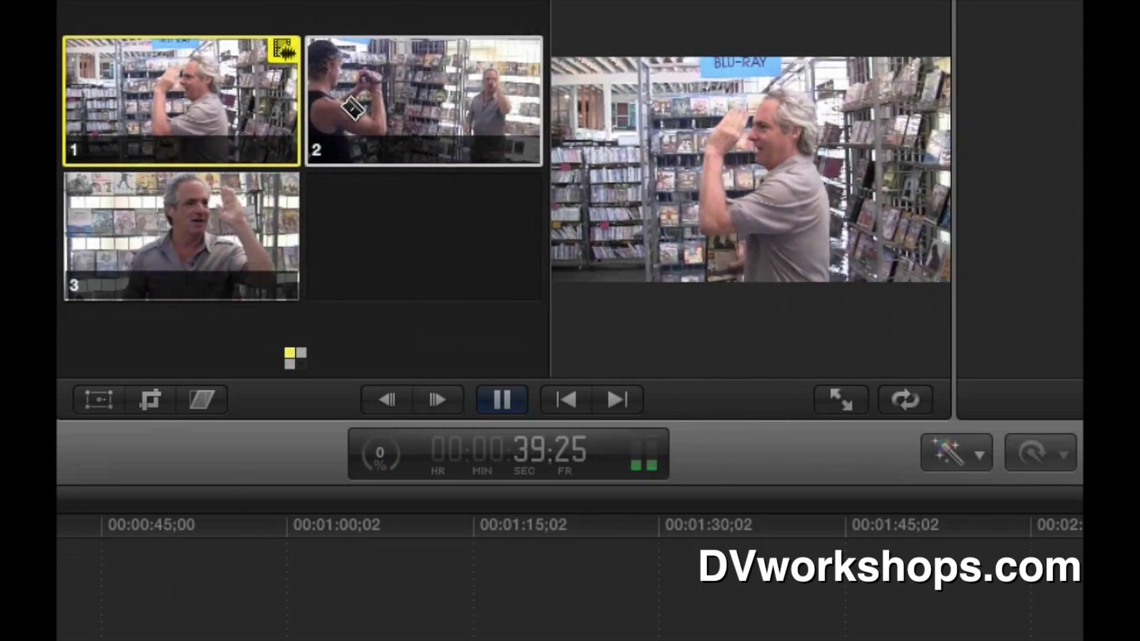
left_click(350, 108)
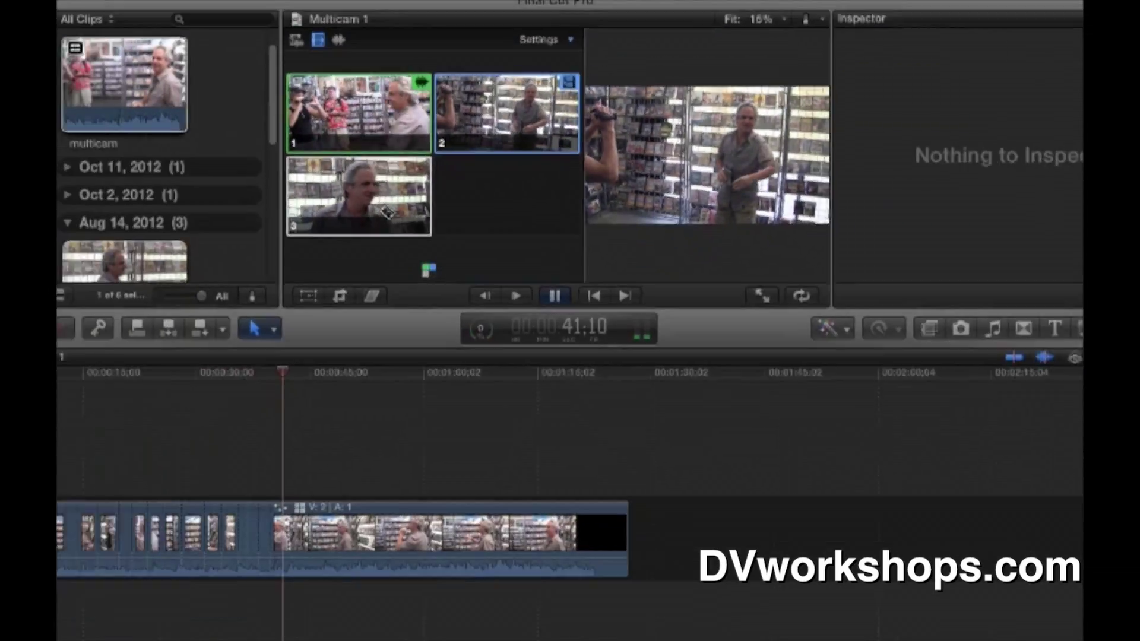
left_click(241, 258)
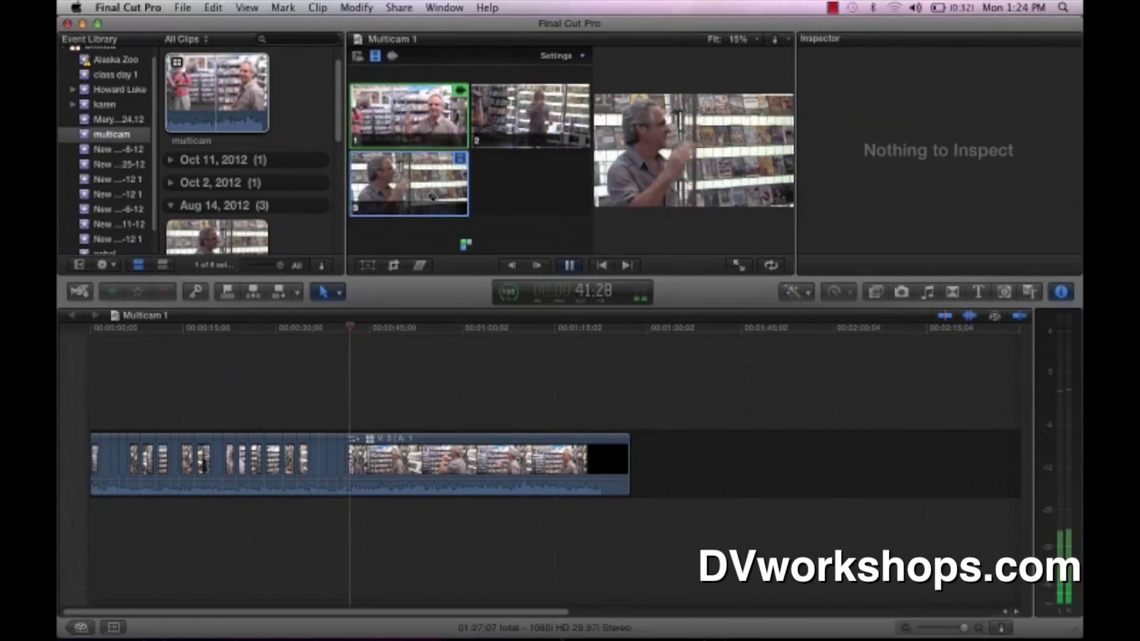
left_click(405, 144)
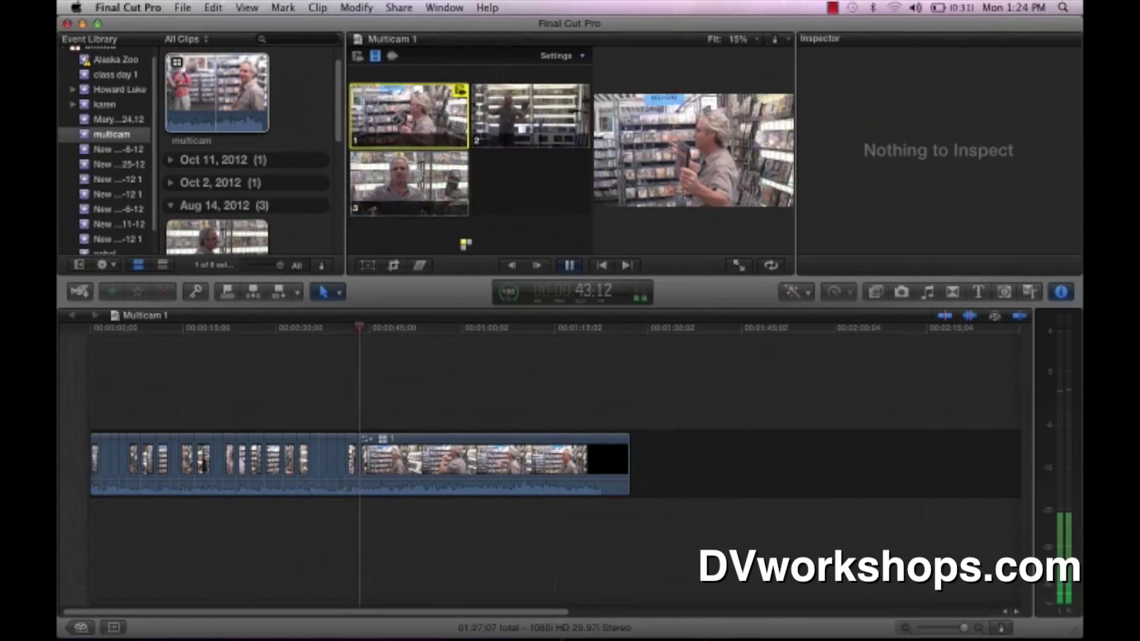
left_click(404, 154)
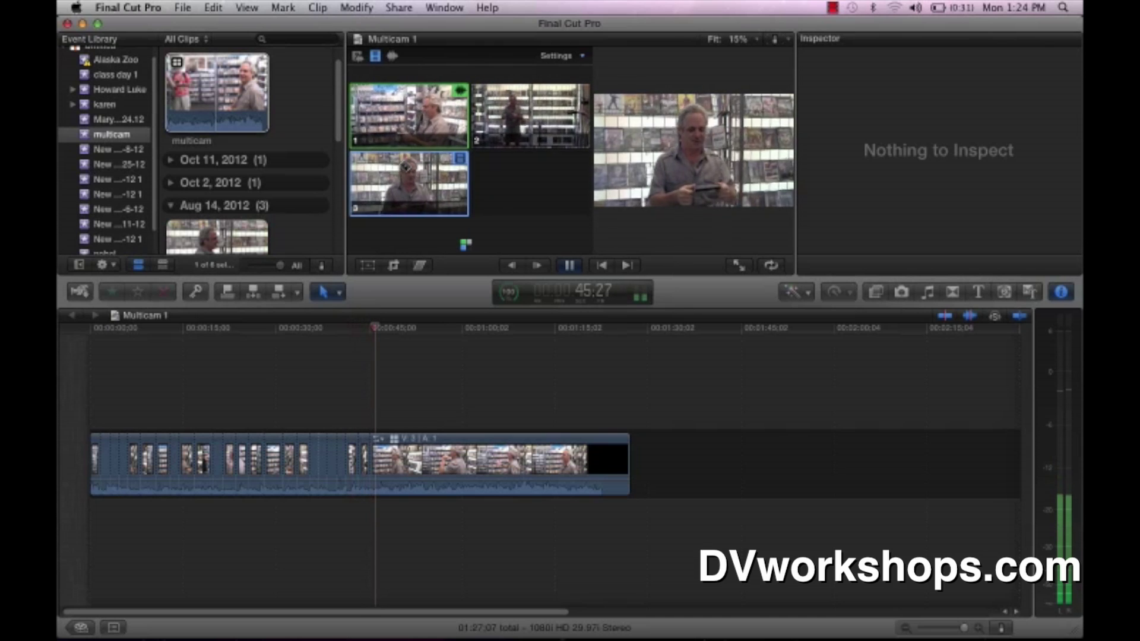
left_click(521, 131)
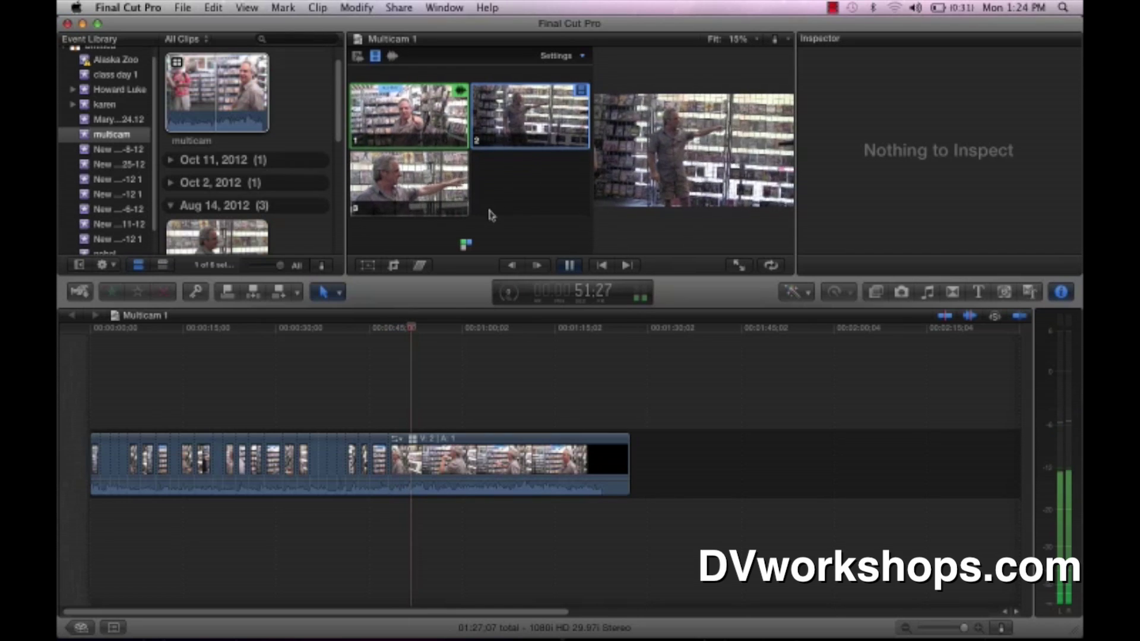
left_click(426, 189)
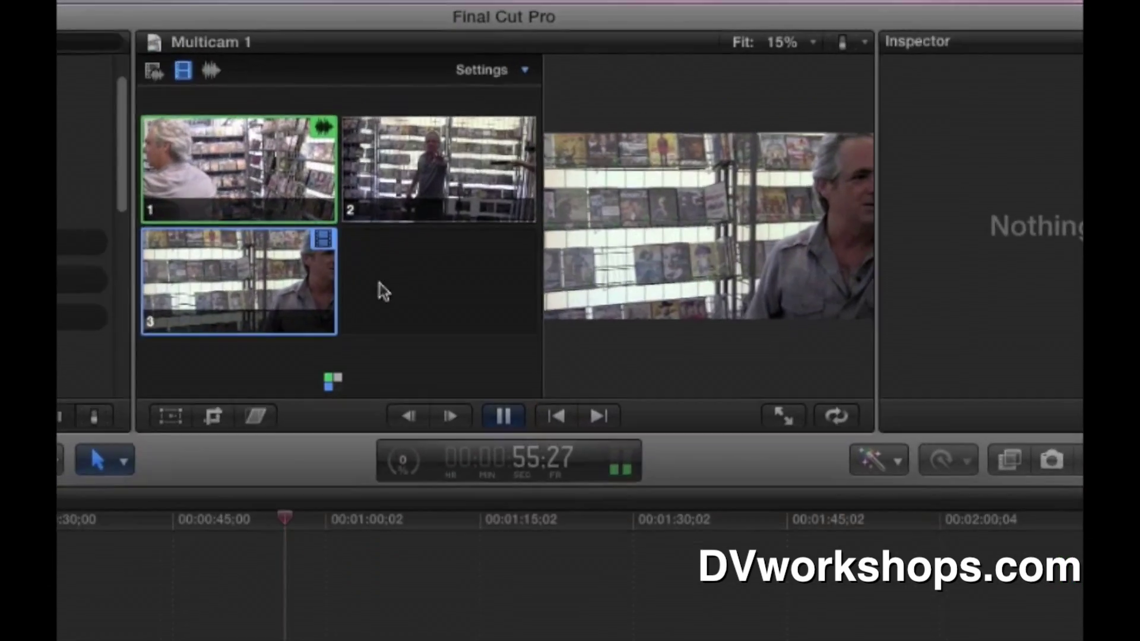
left_click(518, 114)
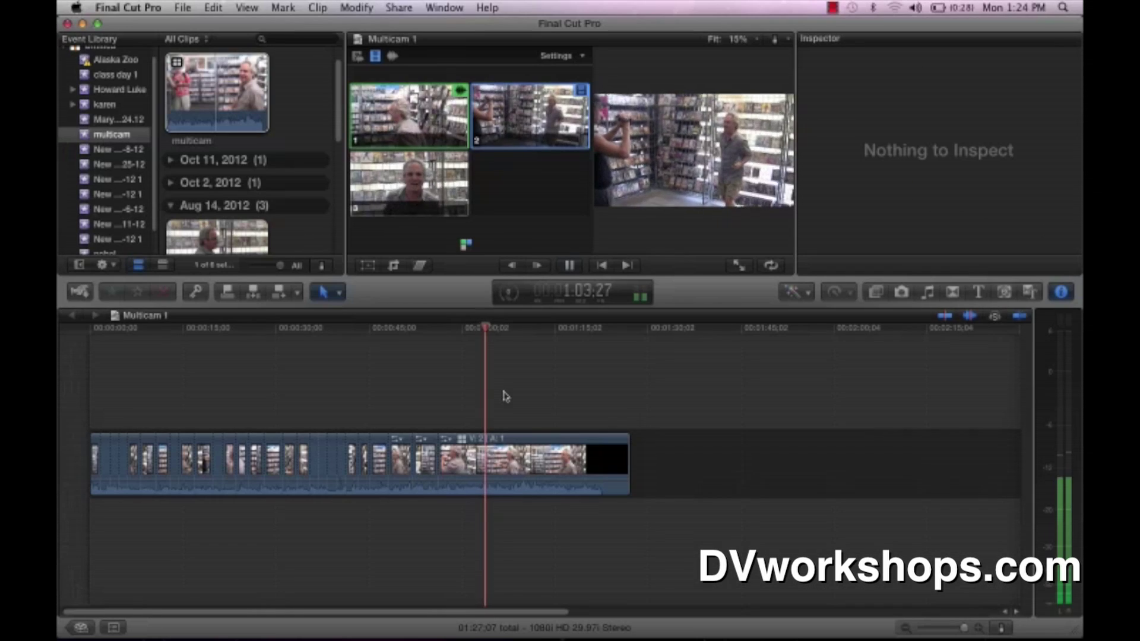
key("space")
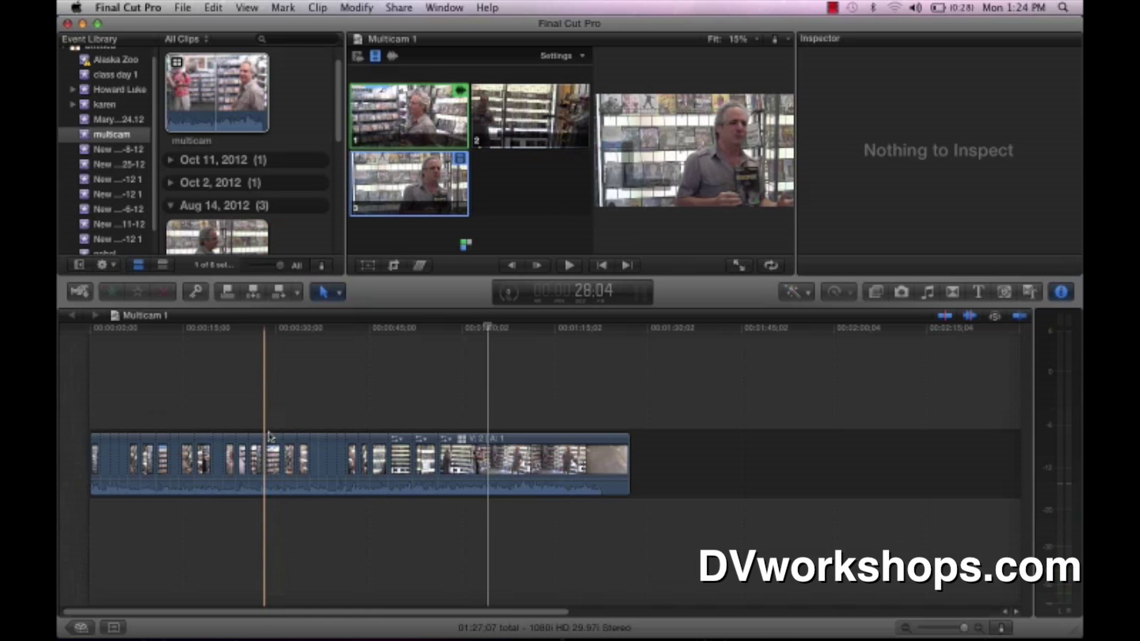
Step: Stop playback at 30;04 and select the short angle segment under the playhead
key("space")
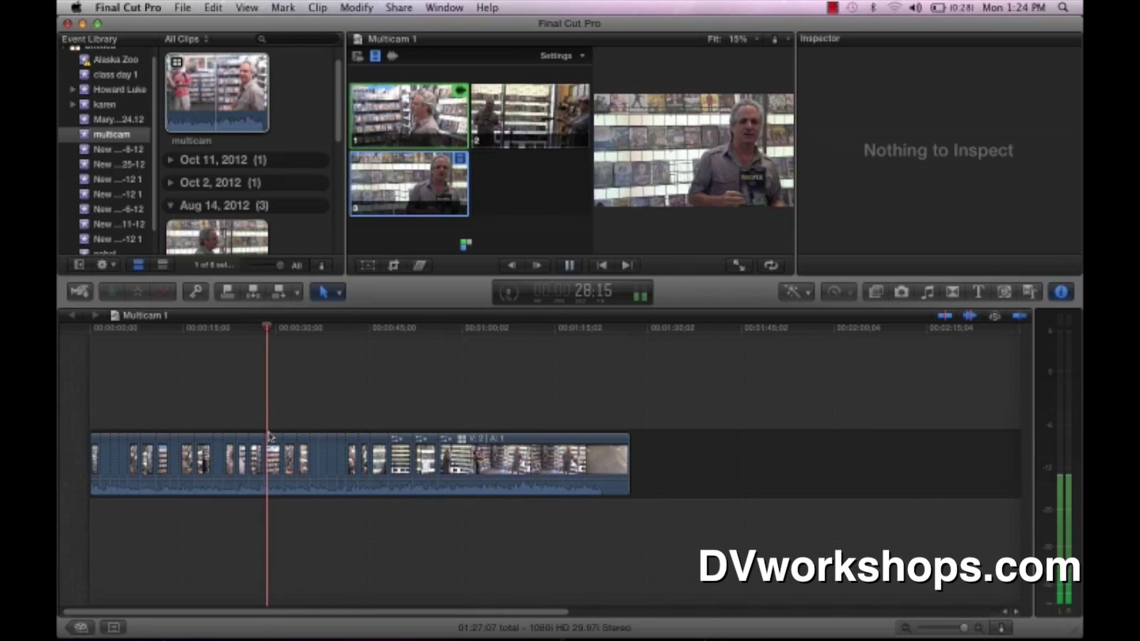
key("space")
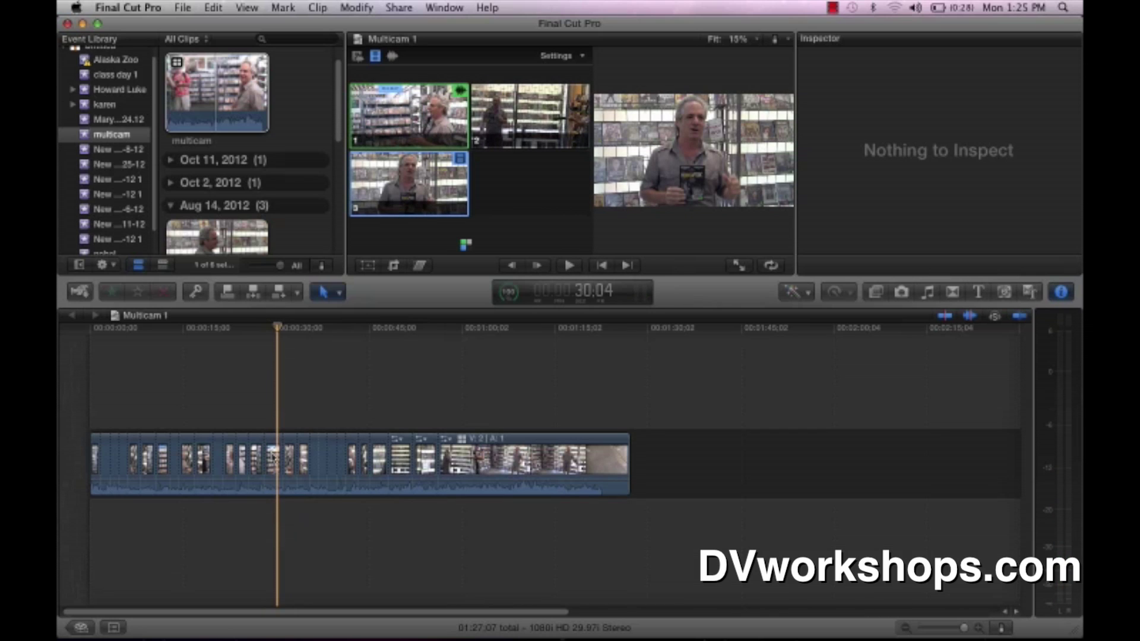
left_click(274, 456)
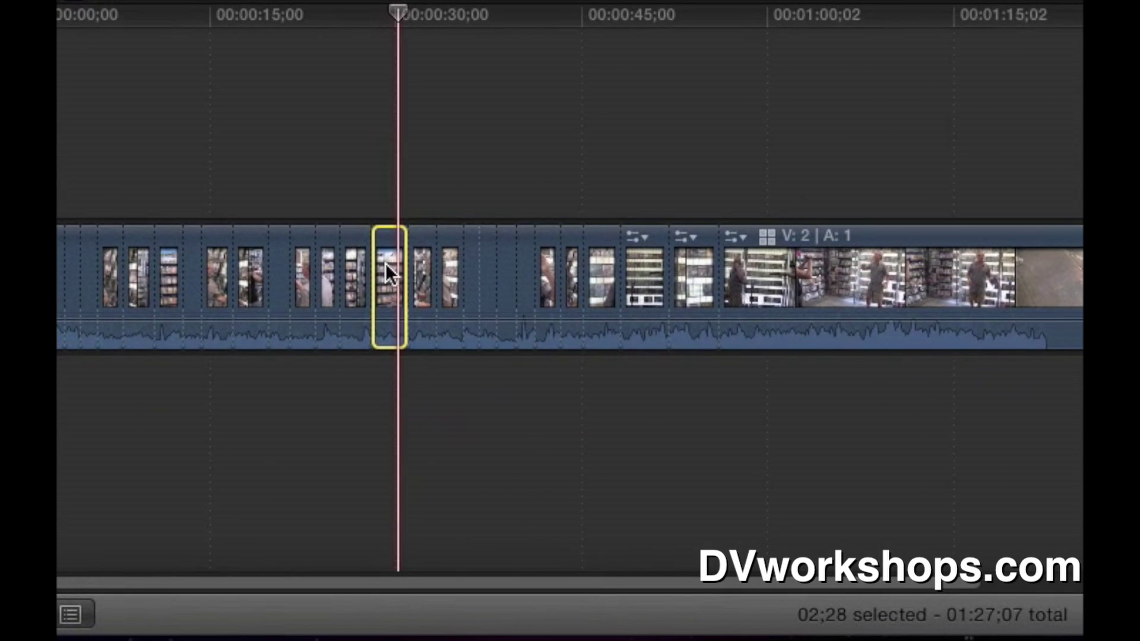
Step: Switch the short segment near 30 seconds to active video angle 2, then select the next segment
right_click(386, 263)
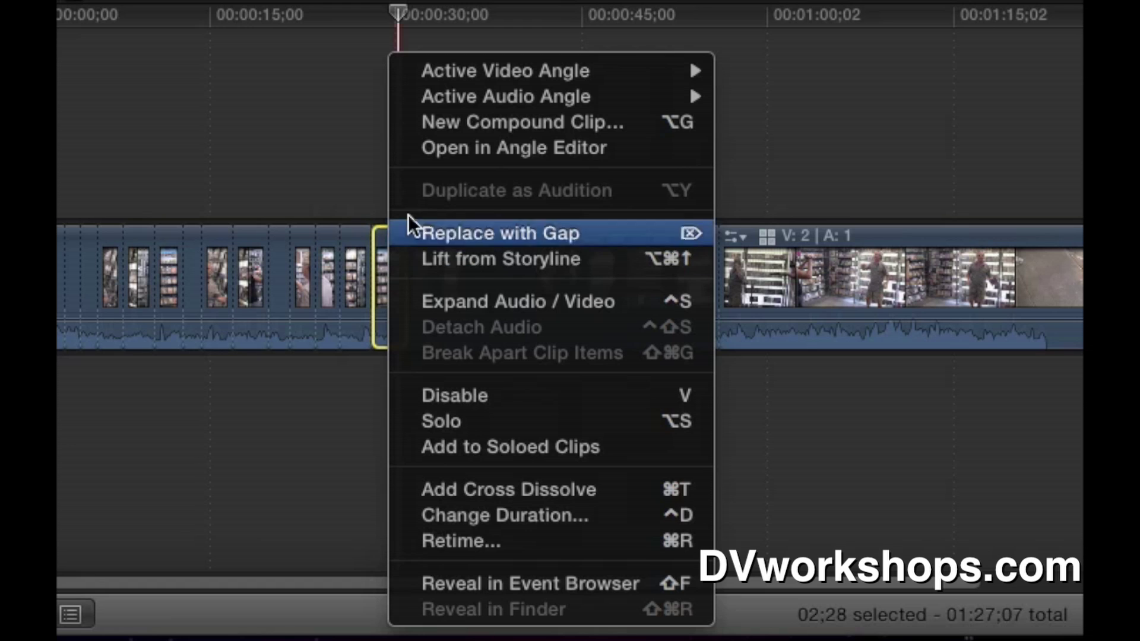
mouse_move(526, 95)
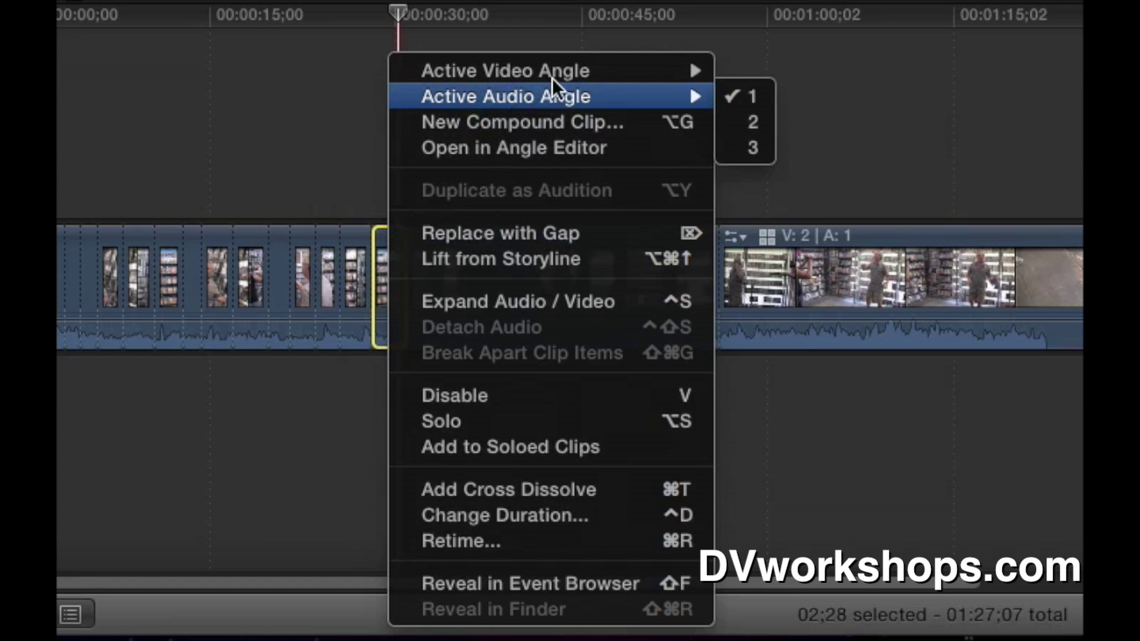
mouse_move(569, 62)
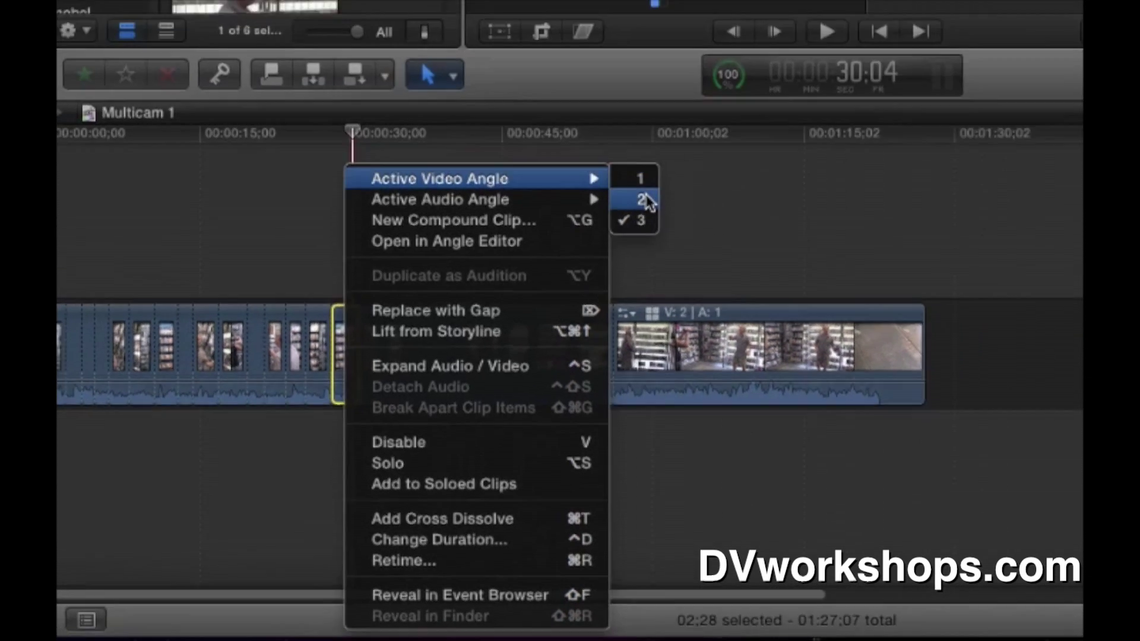
left_click(646, 201)
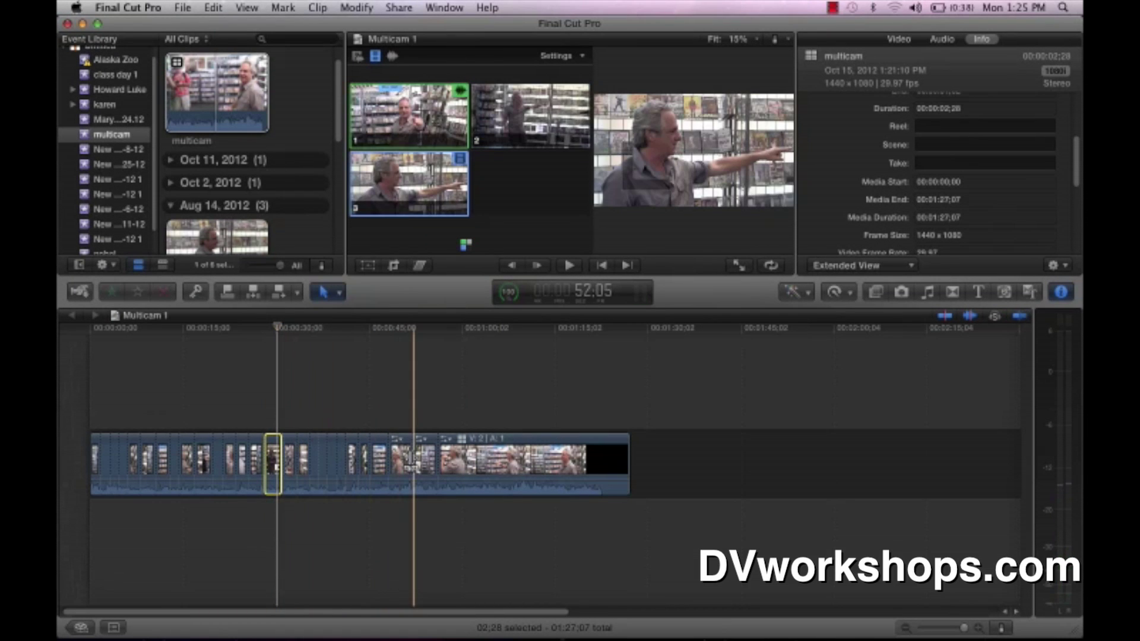
left_click(408, 464)
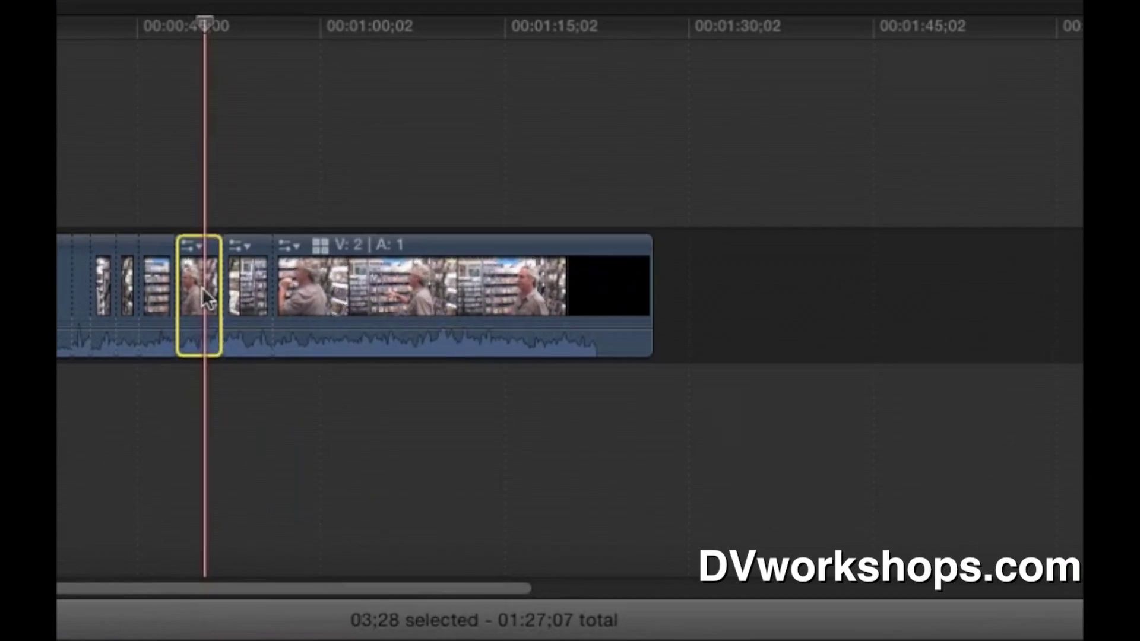
Step: Change this segment's active video angle to 1
right_click(202, 288)
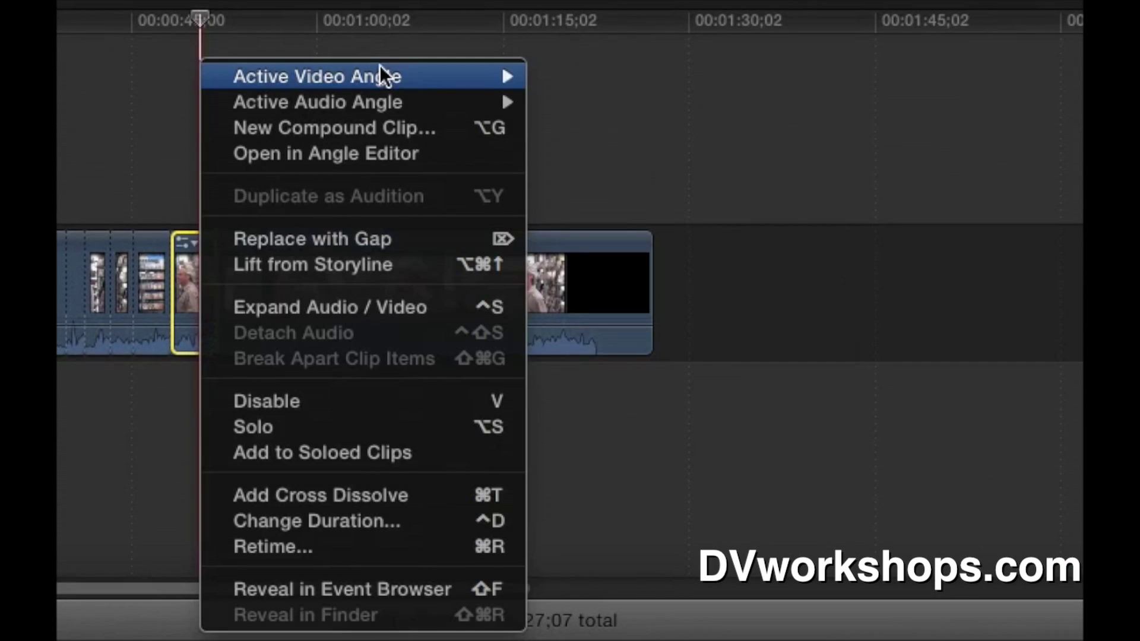
mouse_move(529, 72)
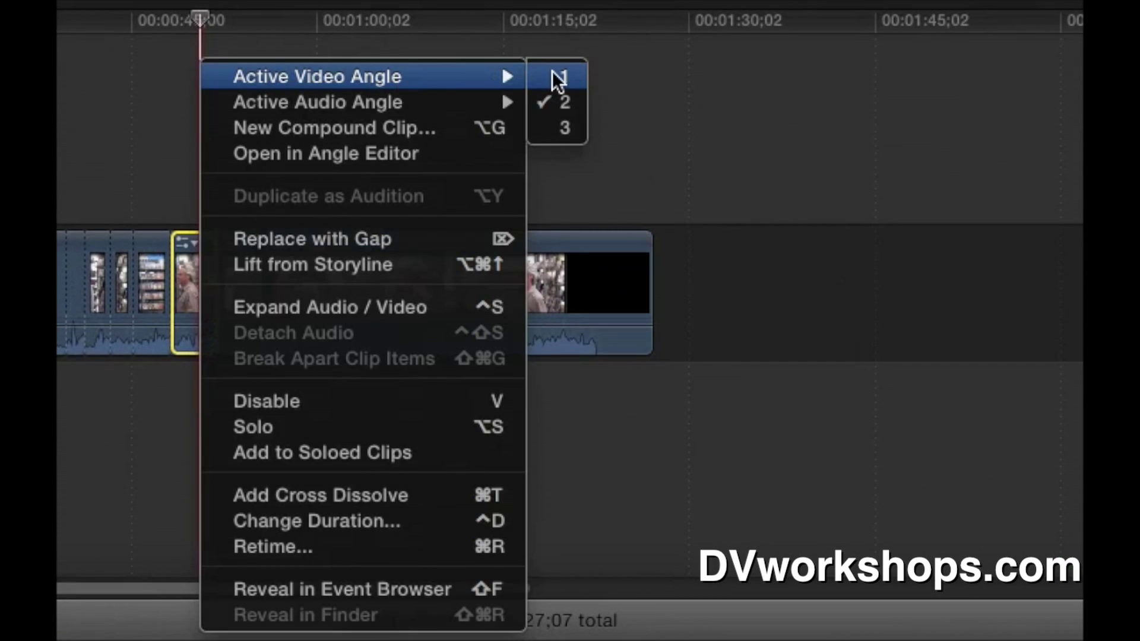
left_click(552, 70)
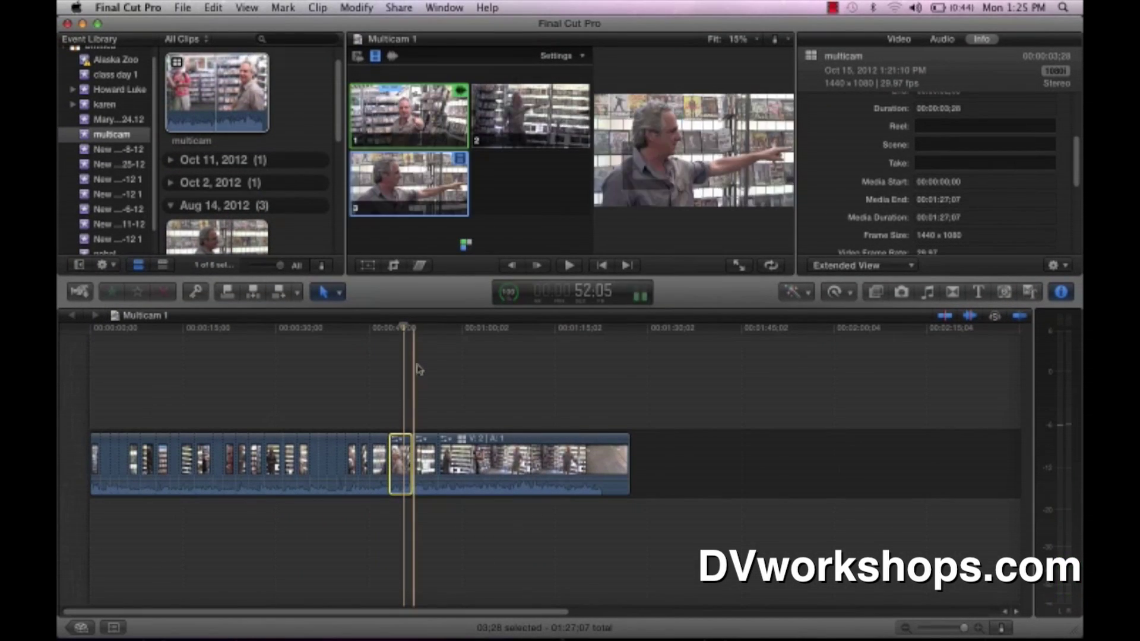
Step: Change the narrow segment near 40 seconds to active video angle 2
left_click(454, 451)
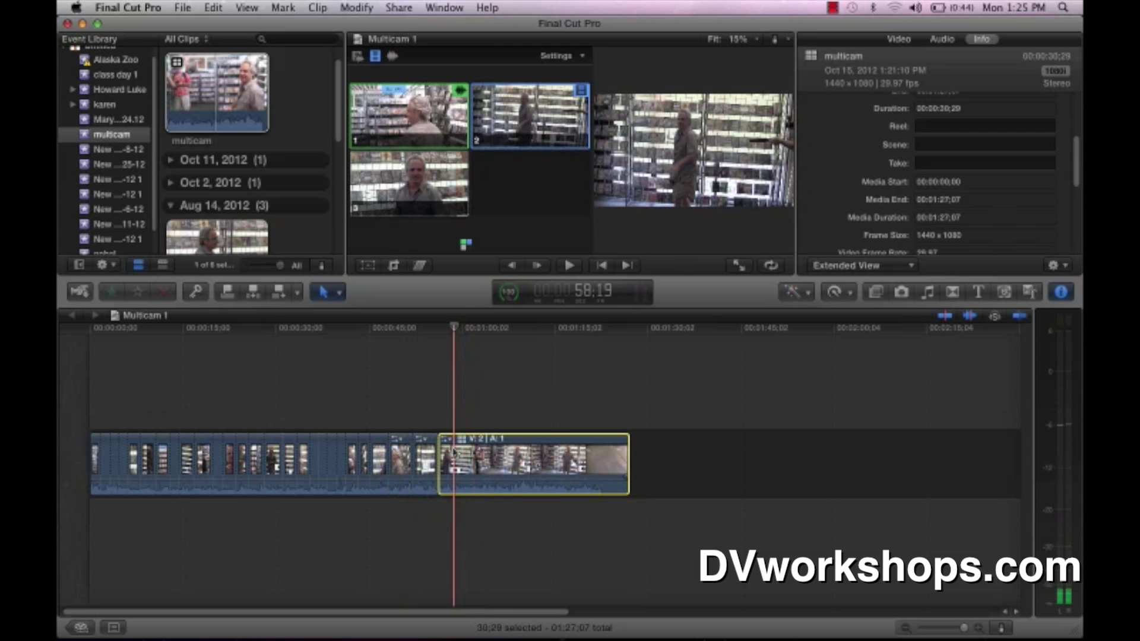
left_click(333, 458)
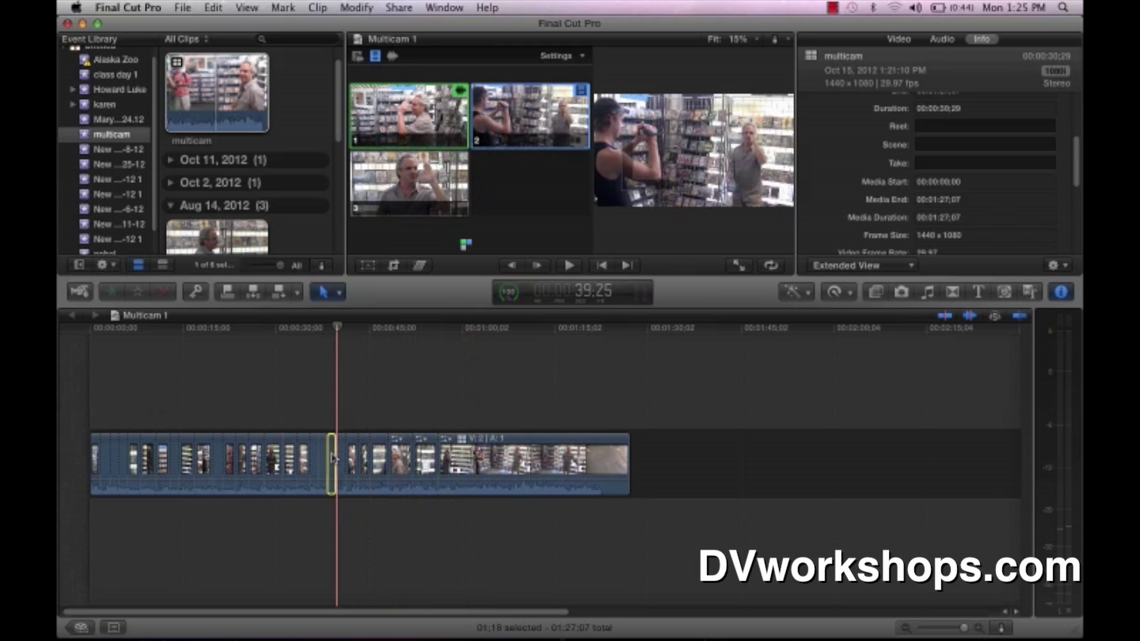
right_click(332, 458)
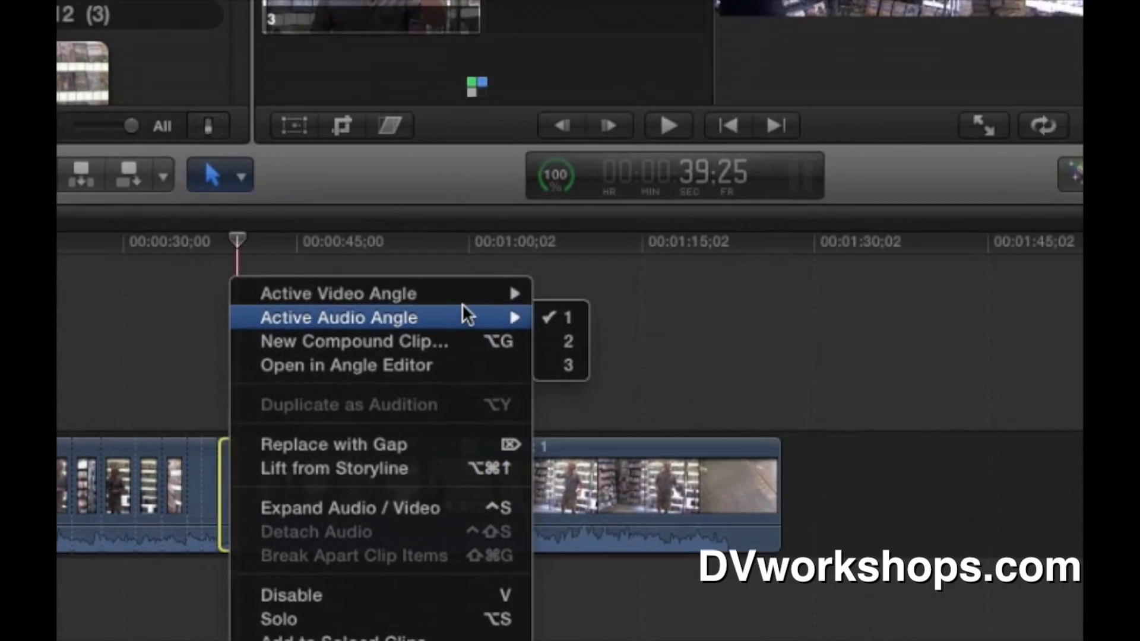
mouse_move(478, 360)
left_click(574, 308)
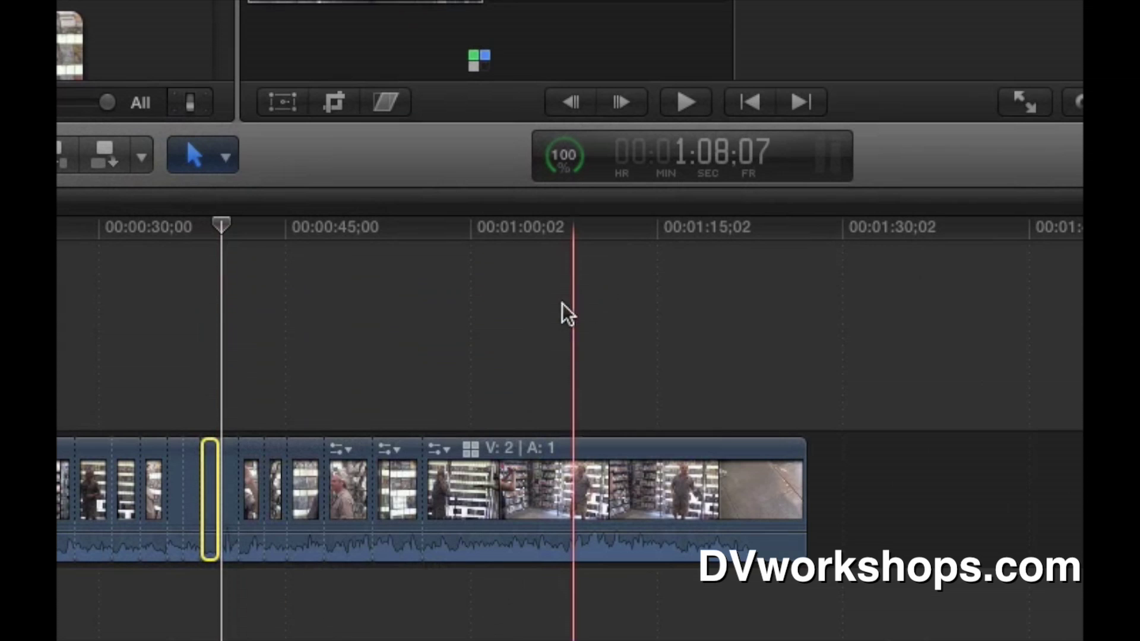
left_click(349, 432)
Step: Roll-trim the angle cut near 50 seconds slightly earlier, then move the playhead to about 25 seconds
mouse_move(372, 479)
left_mouse_down()
mouse_move(390, 479)
mouse_move(356, 482)
mouse_move(386, 481)
mouse_move(356, 483)
mouse_move(375, 485)
left_mouse_up()
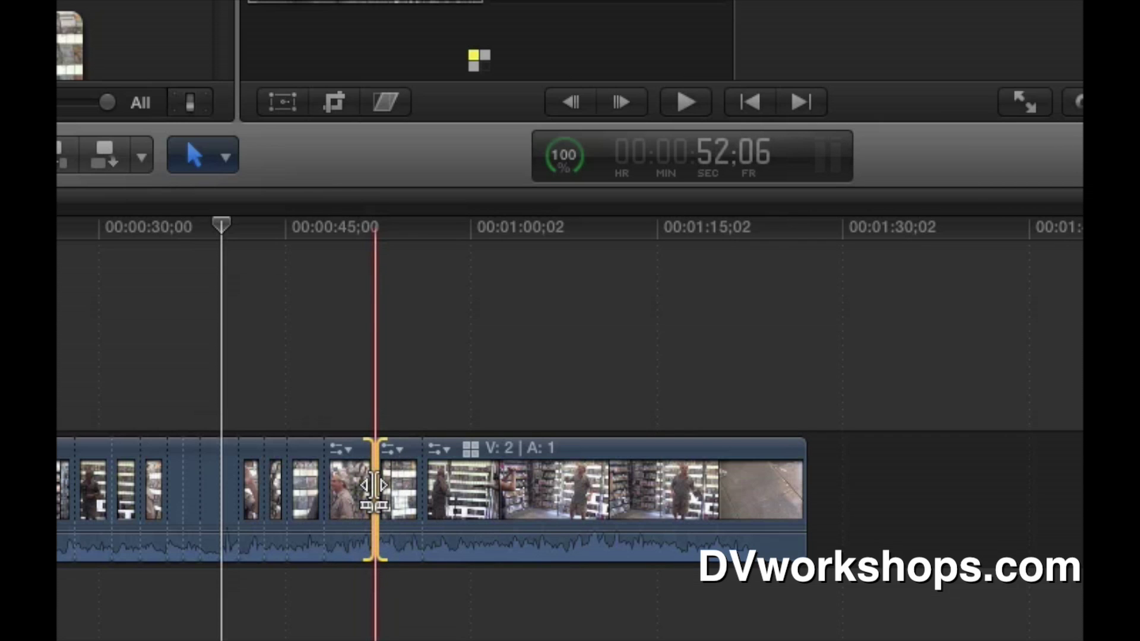
left_click_drag(374, 486, 393, 484)
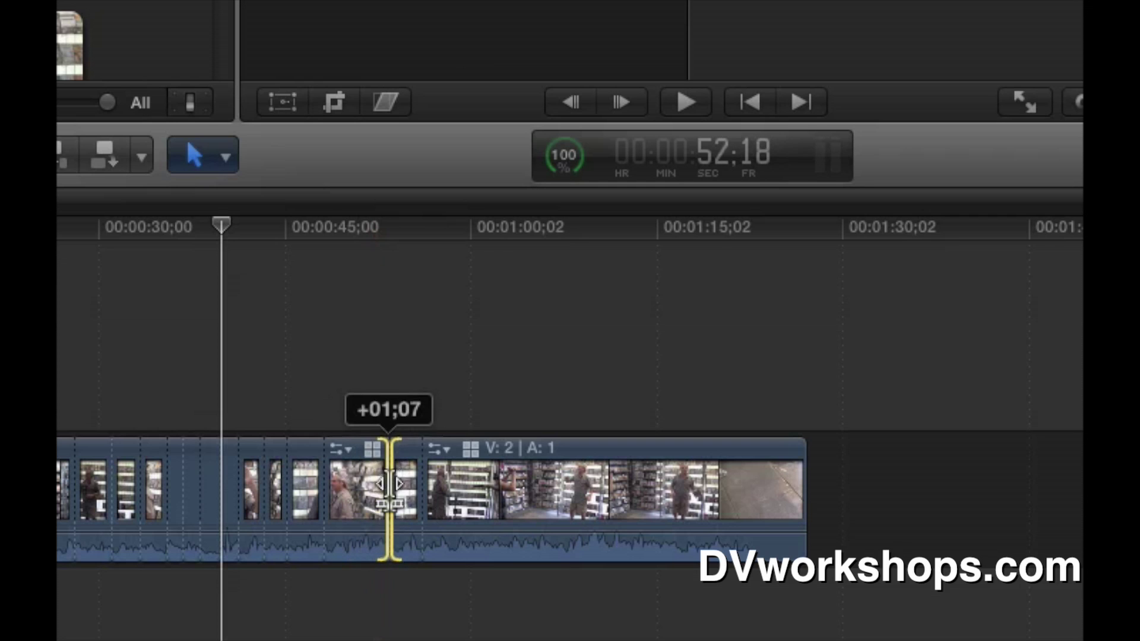
left_click_drag(383, 484, 363, 485)
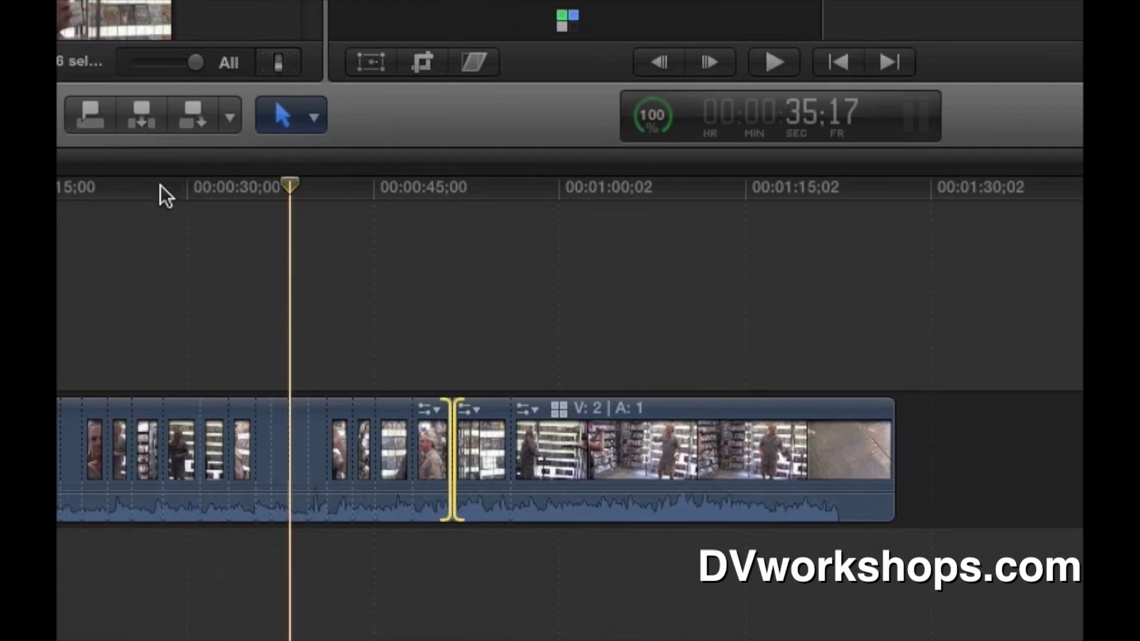
left_click(415, 119)
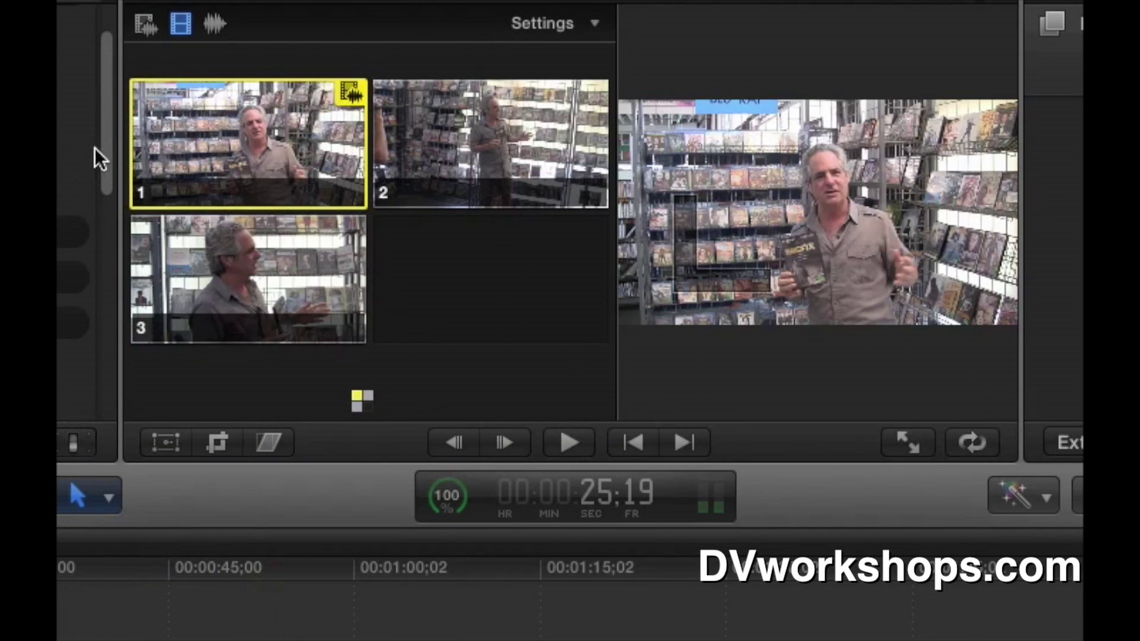
Step: Check a source clip's Camera Angle, then marquee-select the three original camera clips
scroll(90, 155, "down", 10)
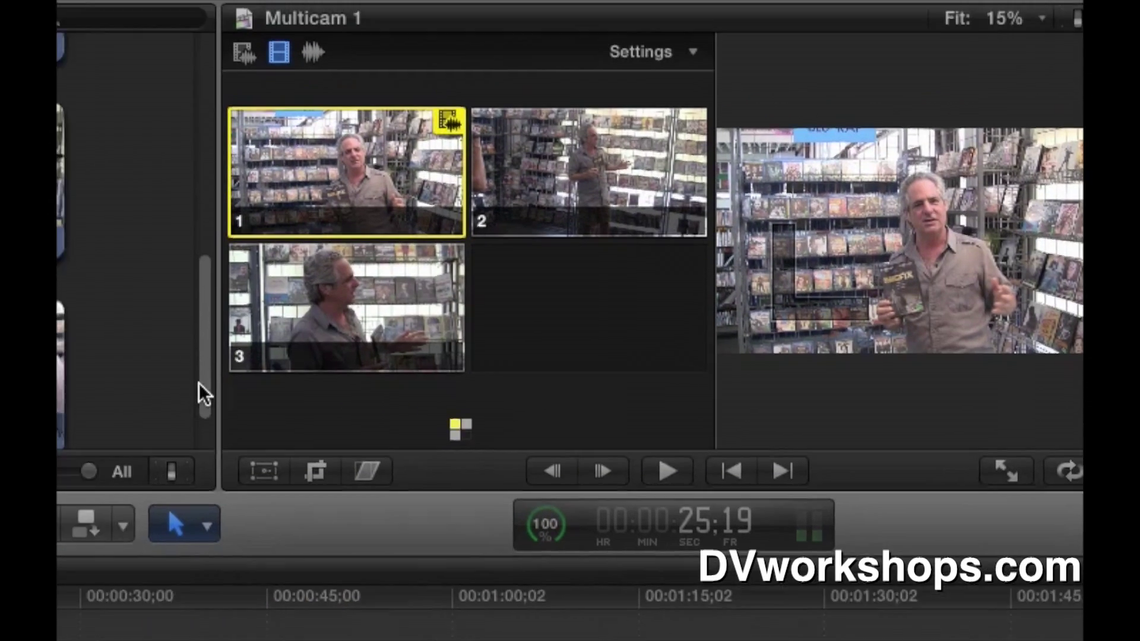
scroll(202, 392, "down", 5)
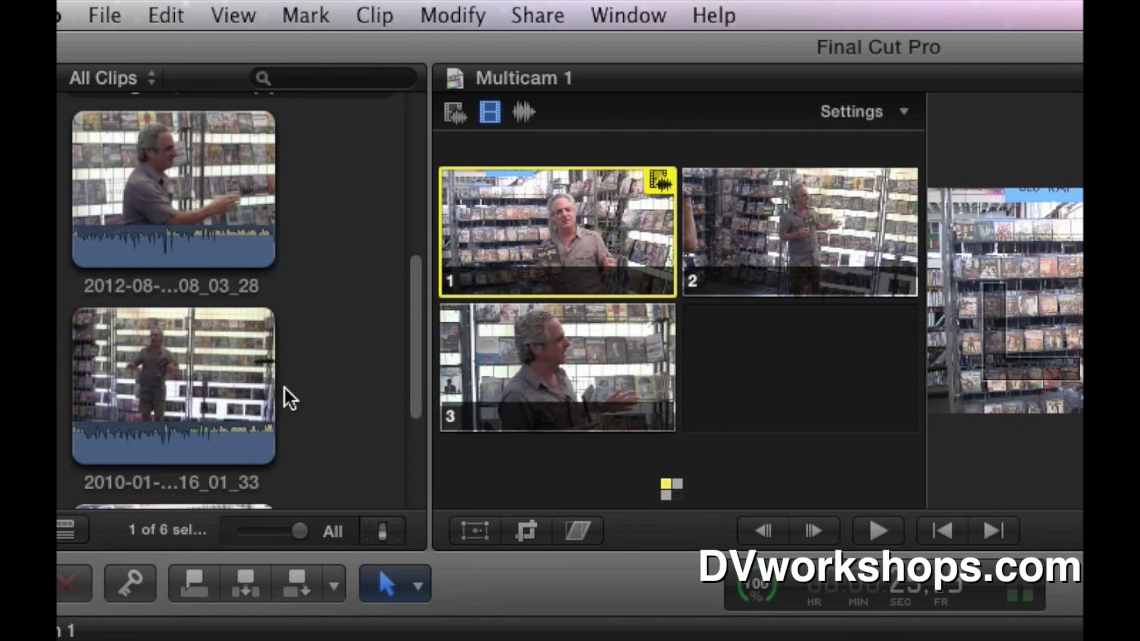
left_click(184, 403)
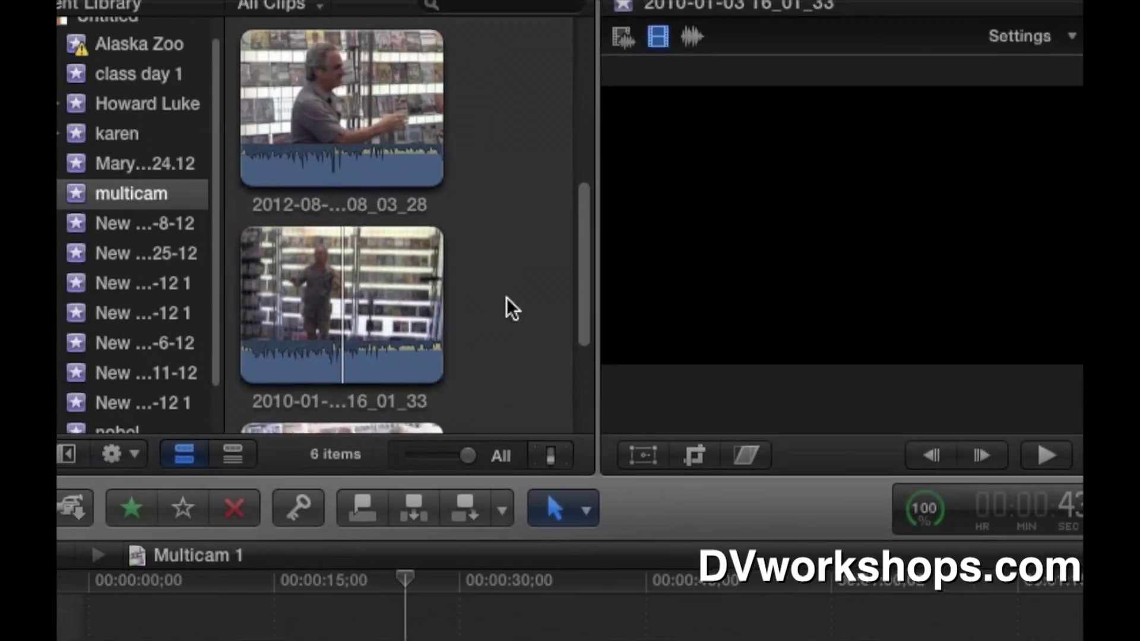
scroll(512, 309, "down", 3)
left_click_drag(506, 321, 293, 6)
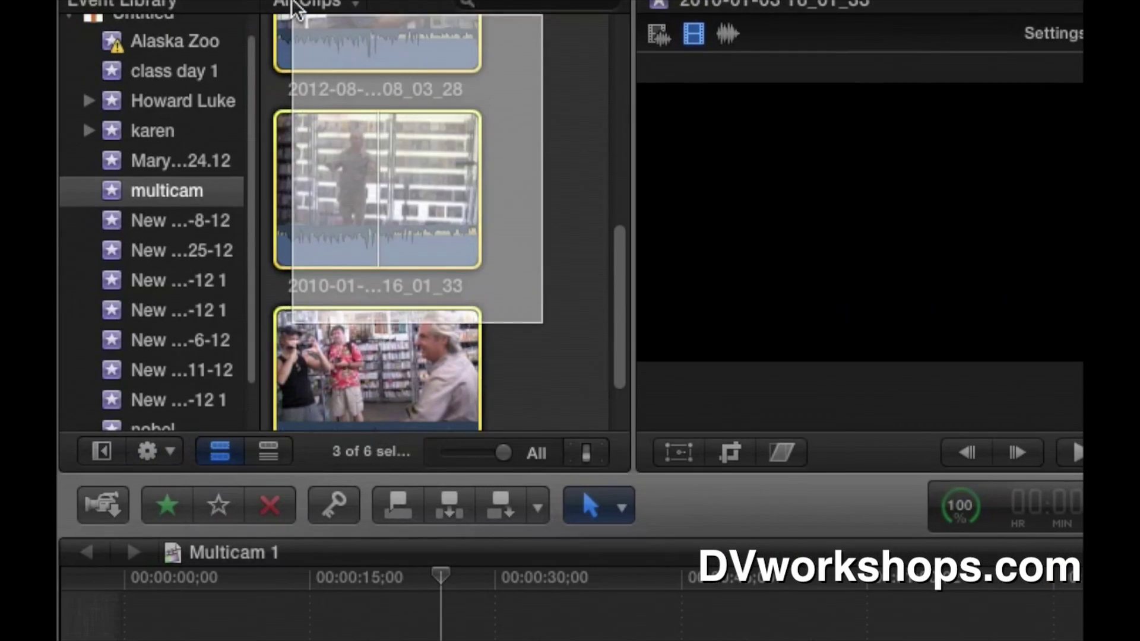
Step: Load the multicam clip's camera angles into the angle viewer
left_click(273, 31)
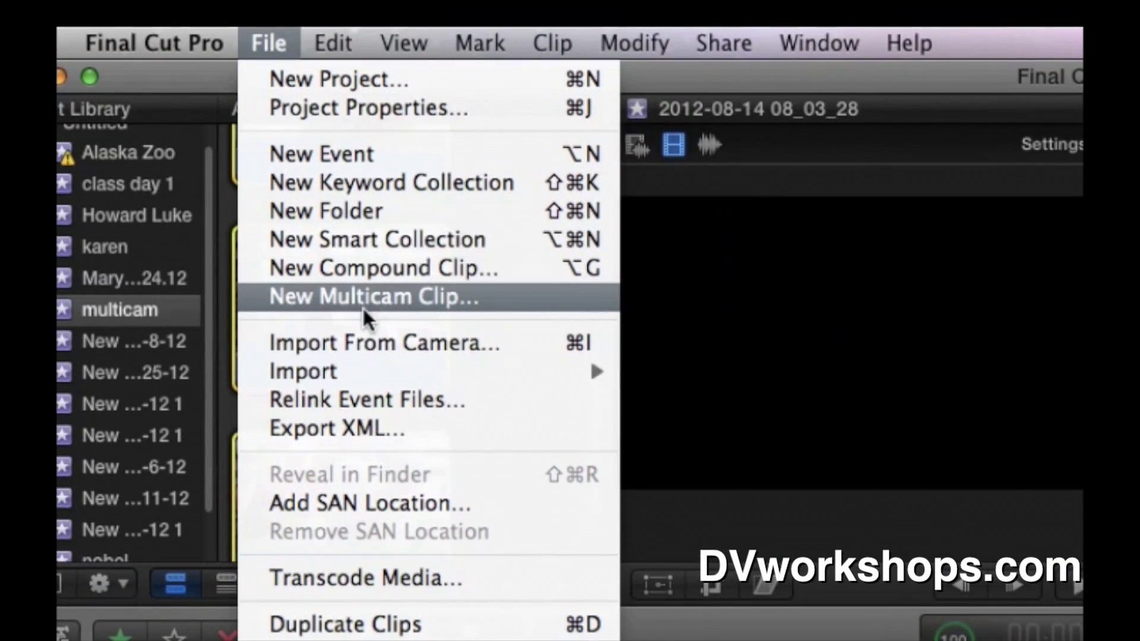
left_click(607, 297)
scroll(505, 368, "up", 10)
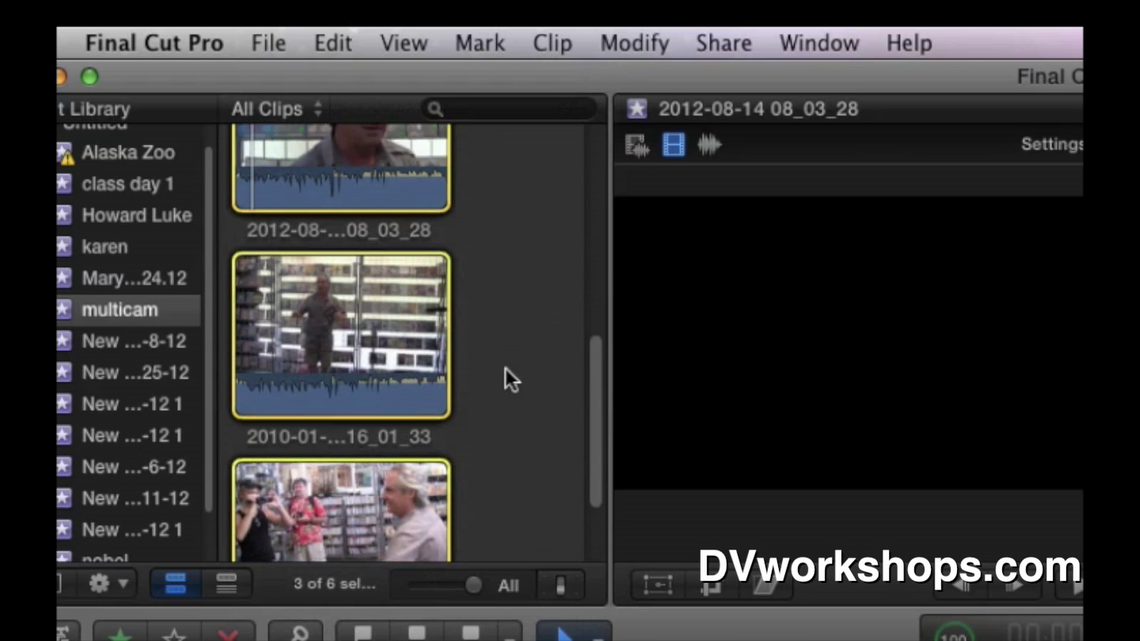
left_click(329, 290)
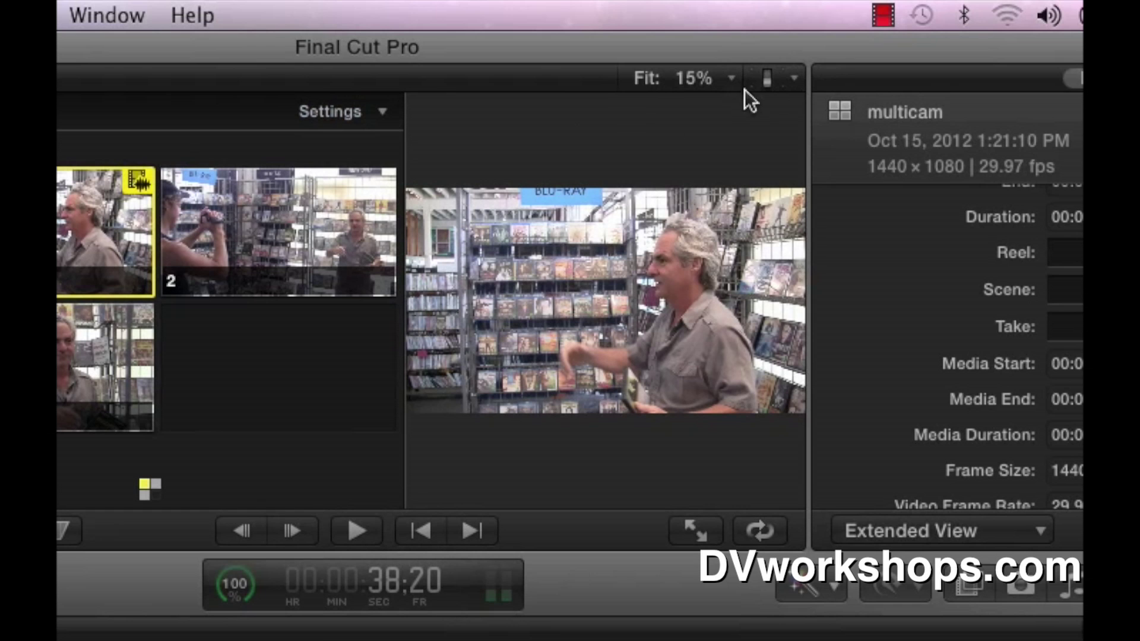
Step: Hide the angle viewer, then show it again
left_click(794, 78)
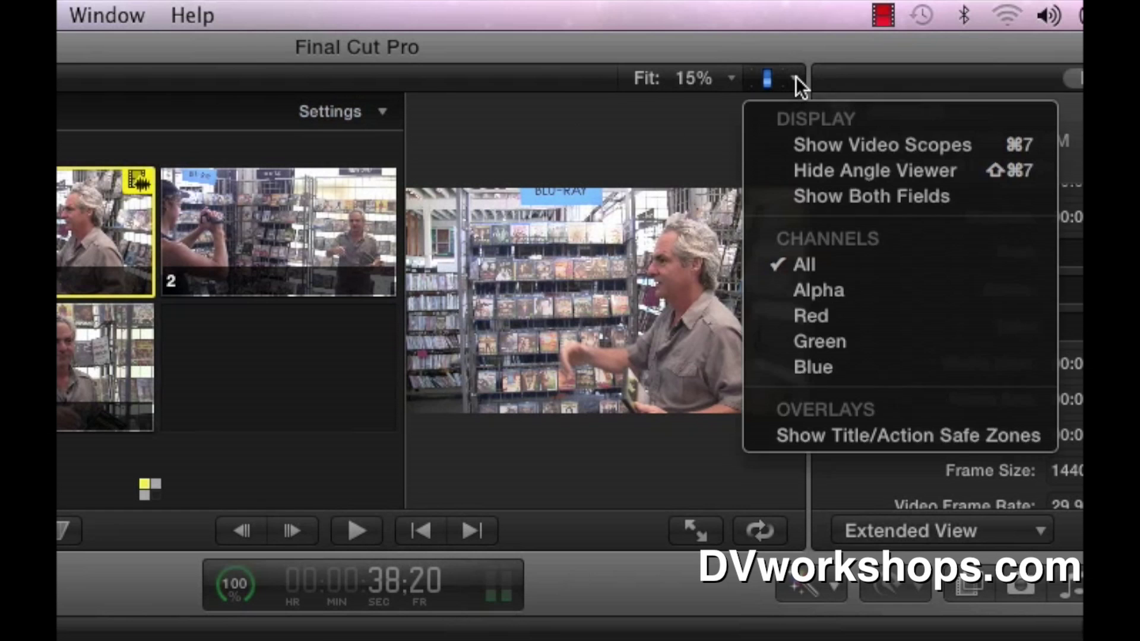
left_click(817, 170)
left_click(792, 77)
left_click(807, 169)
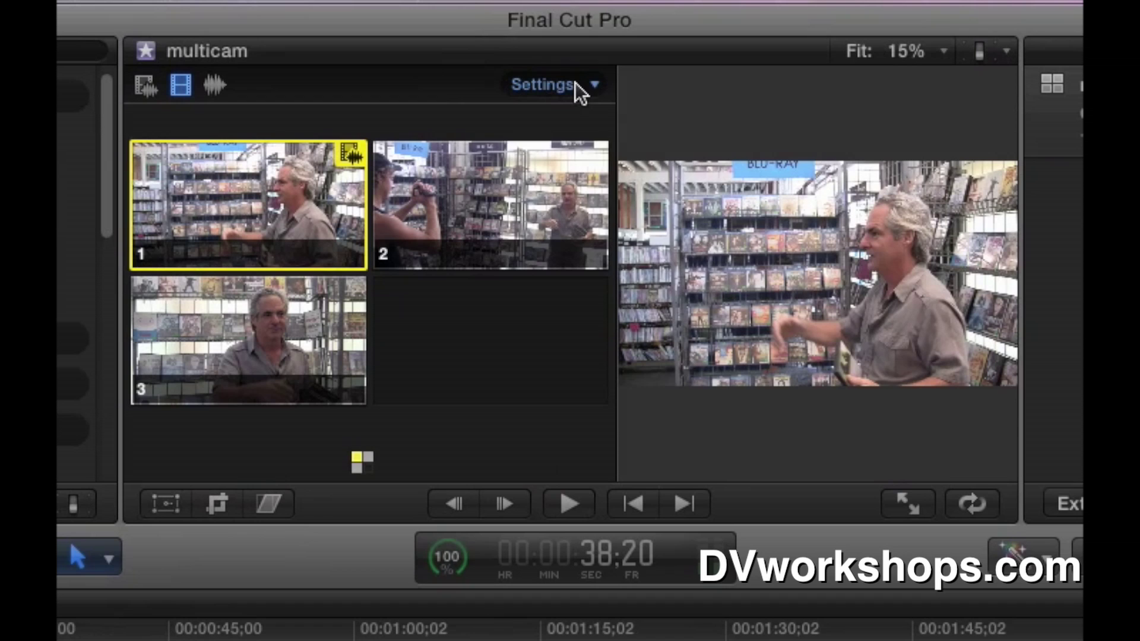
Step: Try a 2-angle layout, return to 4 angles, and set switching to video only
left_click(594, 85)
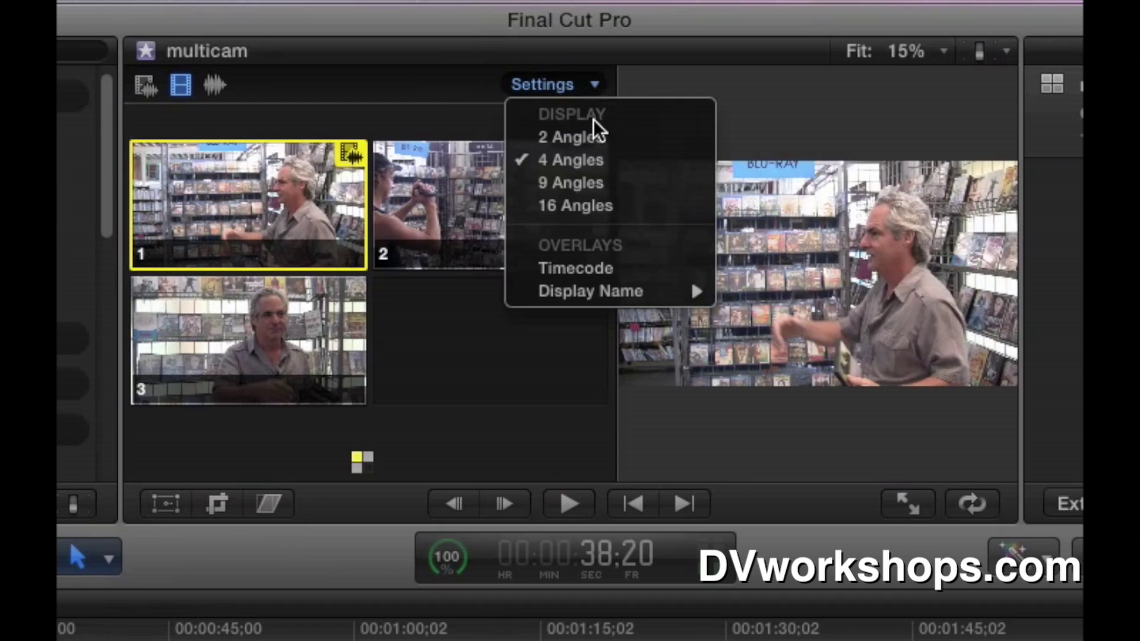
left_click(596, 139)
left_click(599, 89)
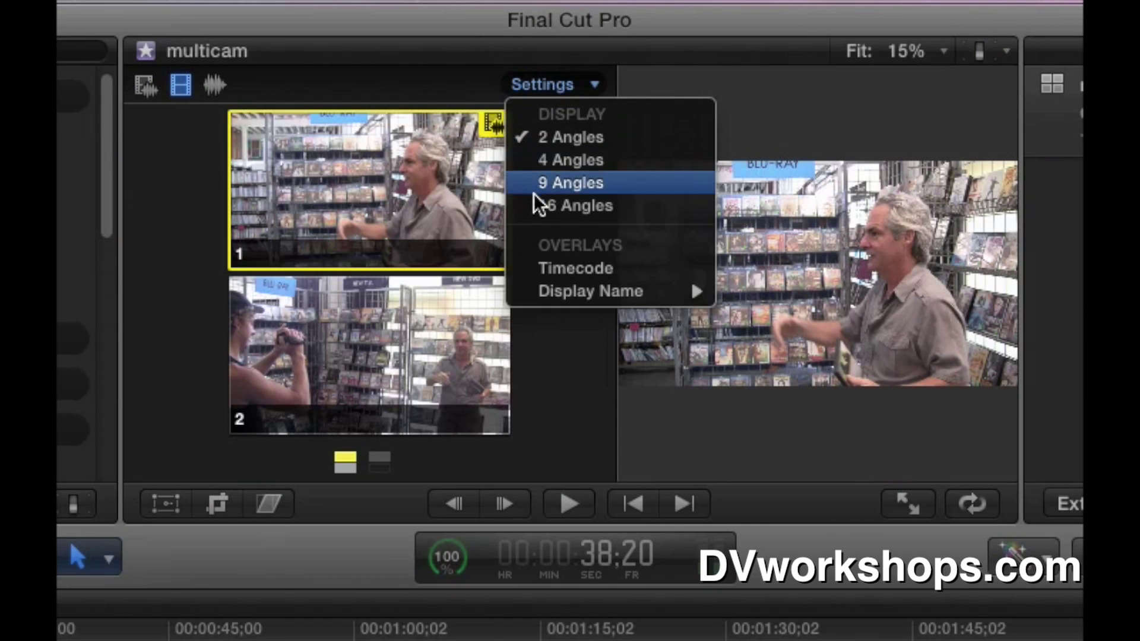
left_click(590, 159)
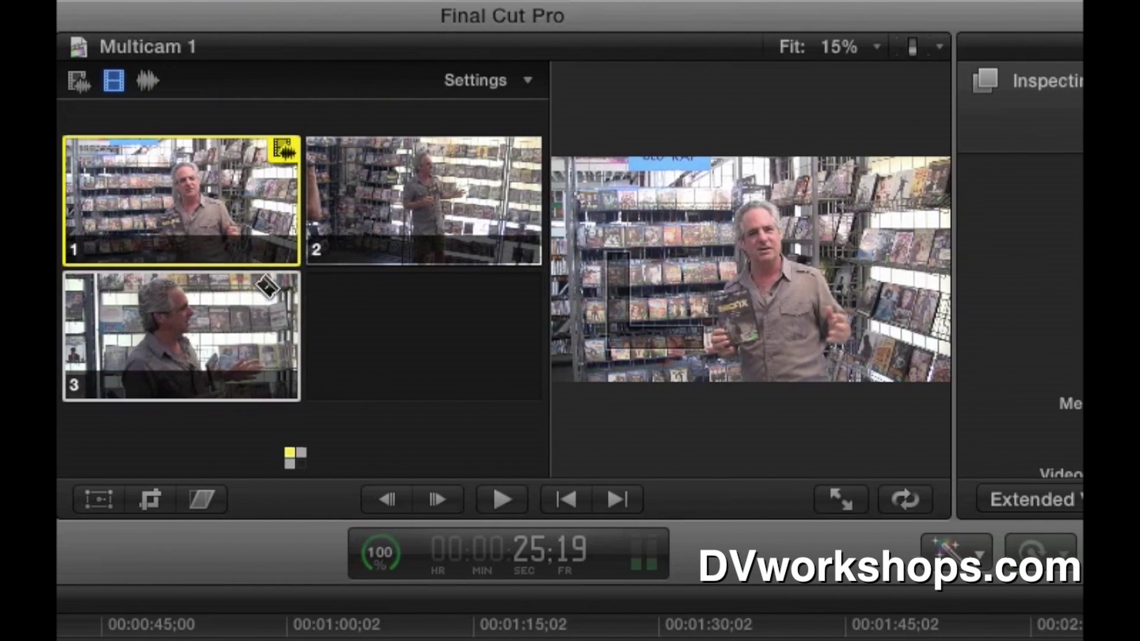
left_click(147, 83)
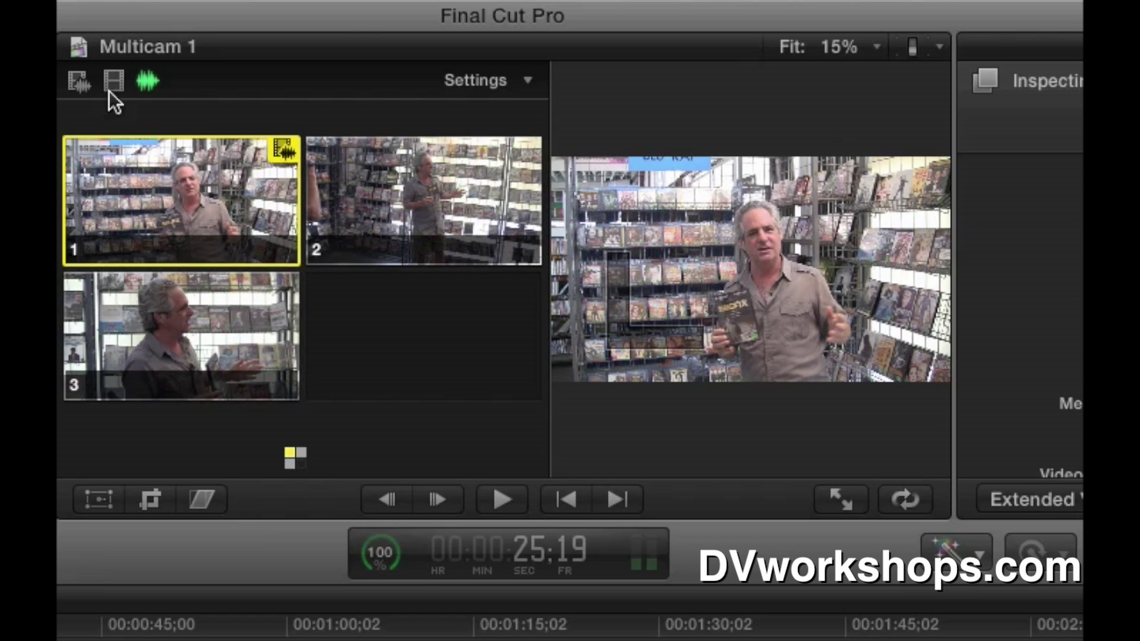
left_click(113, 83)
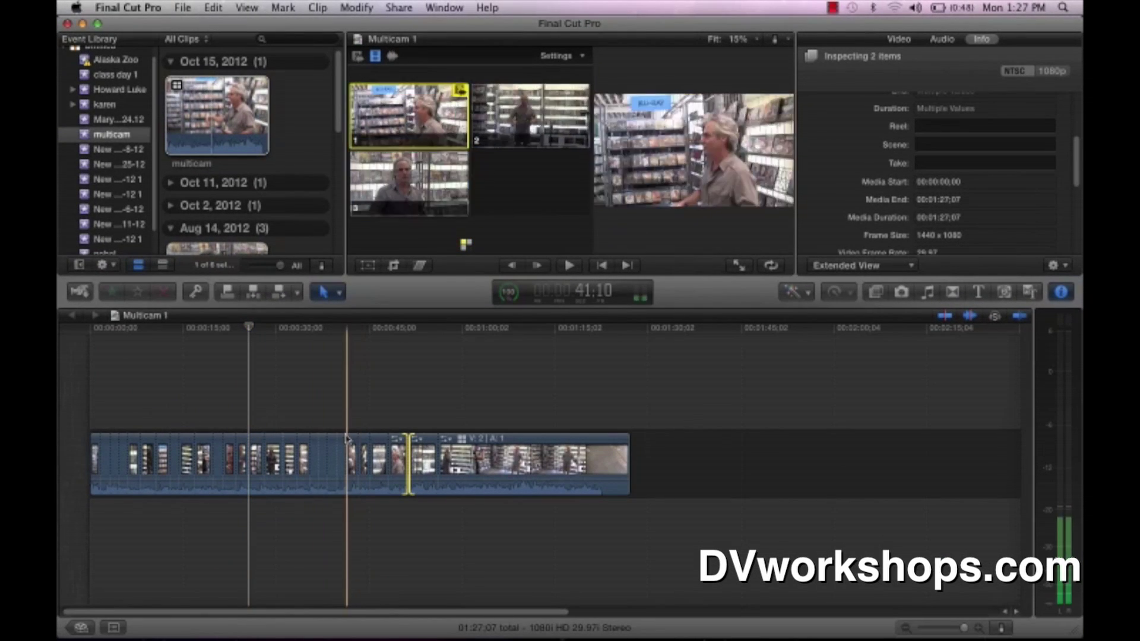
Step: Set the segment at the playhead to video angle 2 and roll its following cut slightly later
left_click(349, 442)
right_click(354, 447)
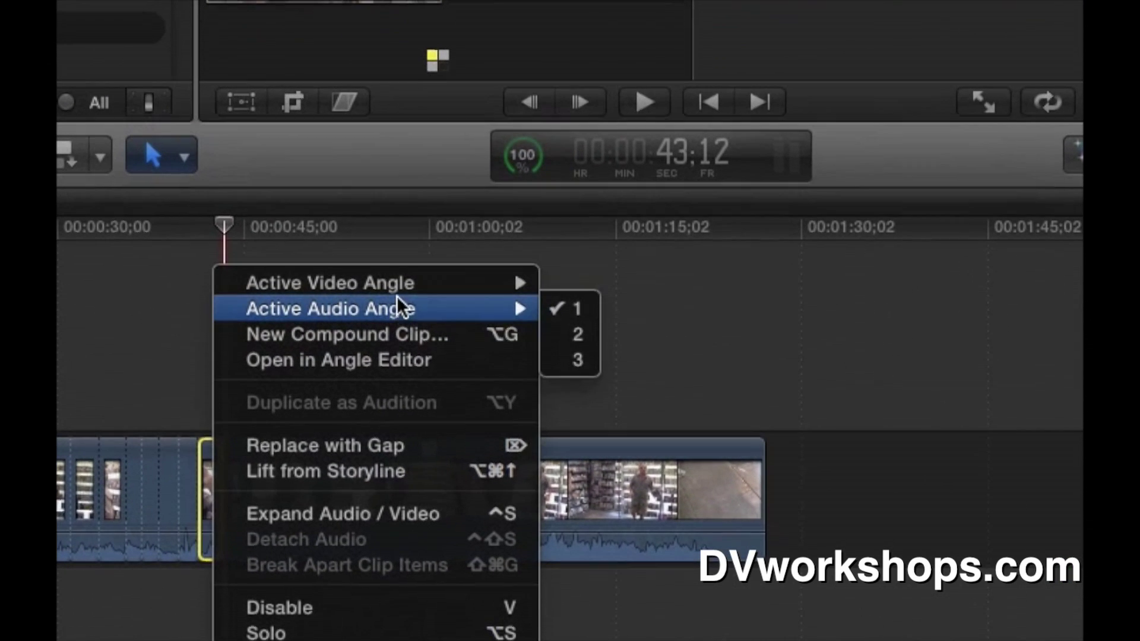
mouse_move(461, 358)
left_click(564, 309)
mouse_move(325, 484)
left_mouse_down()
mouse_move(346, 484)
mouse_move(334, 484)
left_mouse_up()
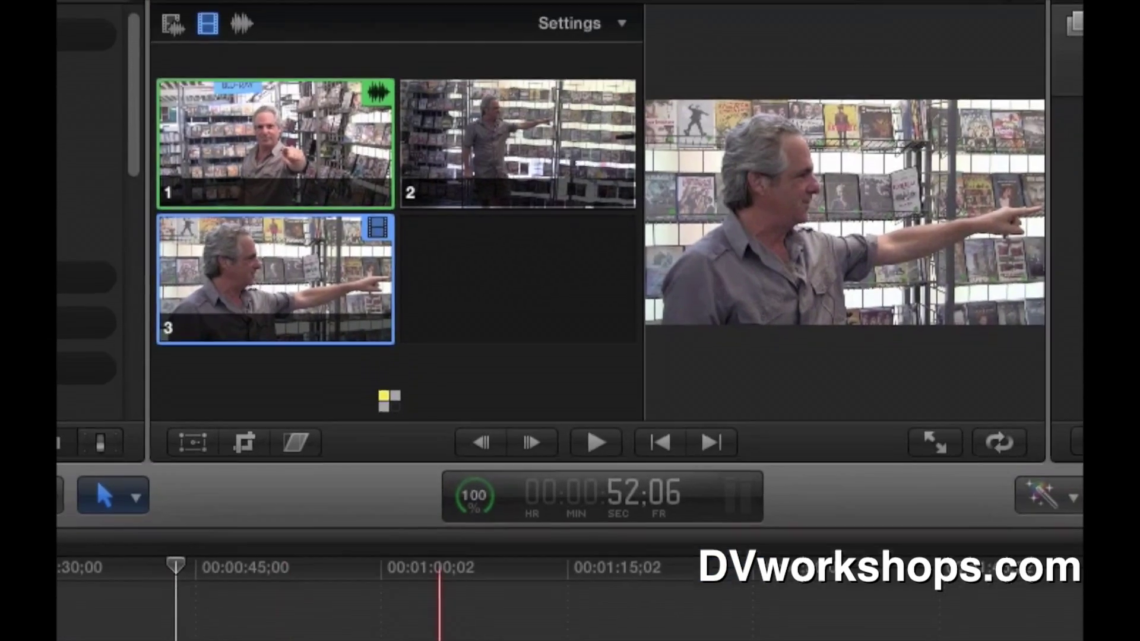